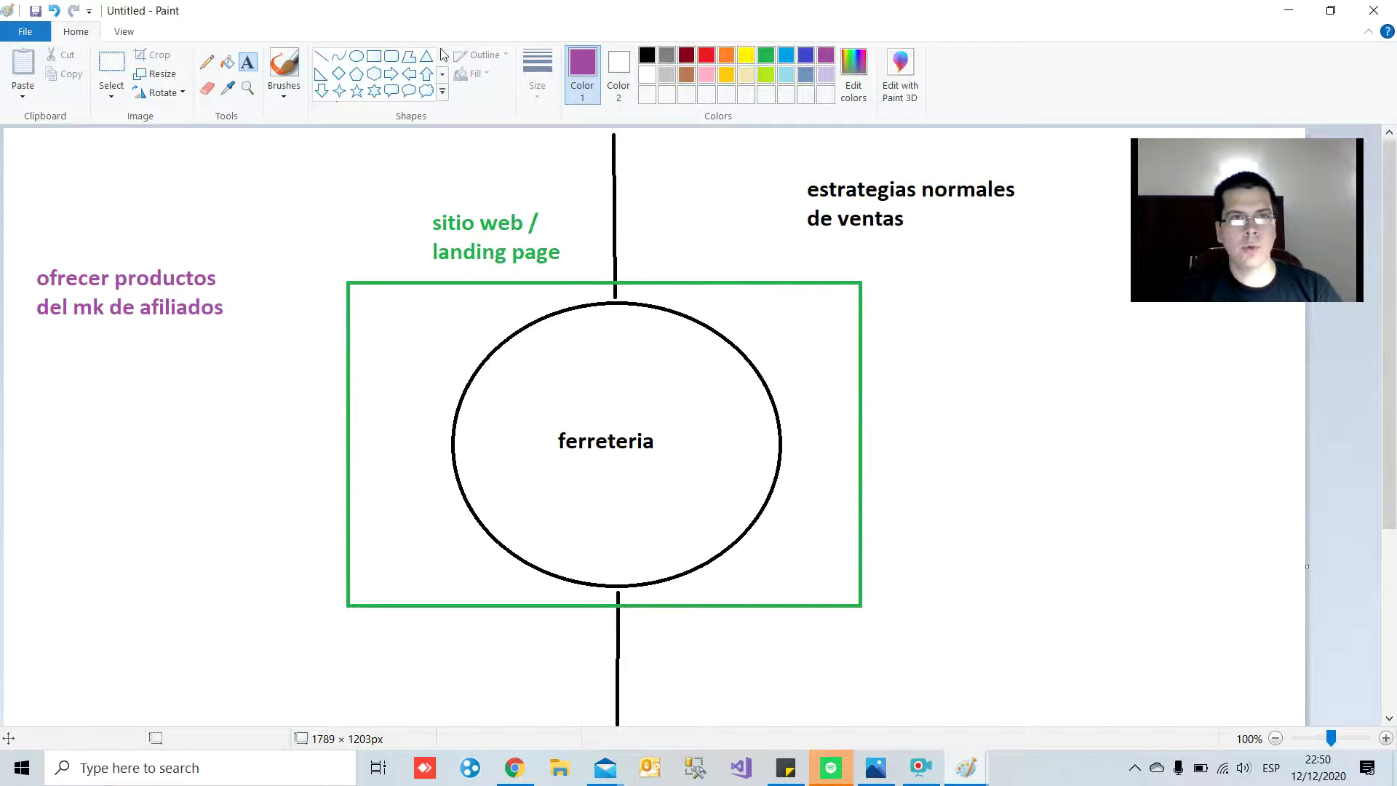
# Step: Draw a red rounded rectangle about 388 × 107 px below the green rectangle, to the right of the black vertical line
pyautogui.click(391, 56)
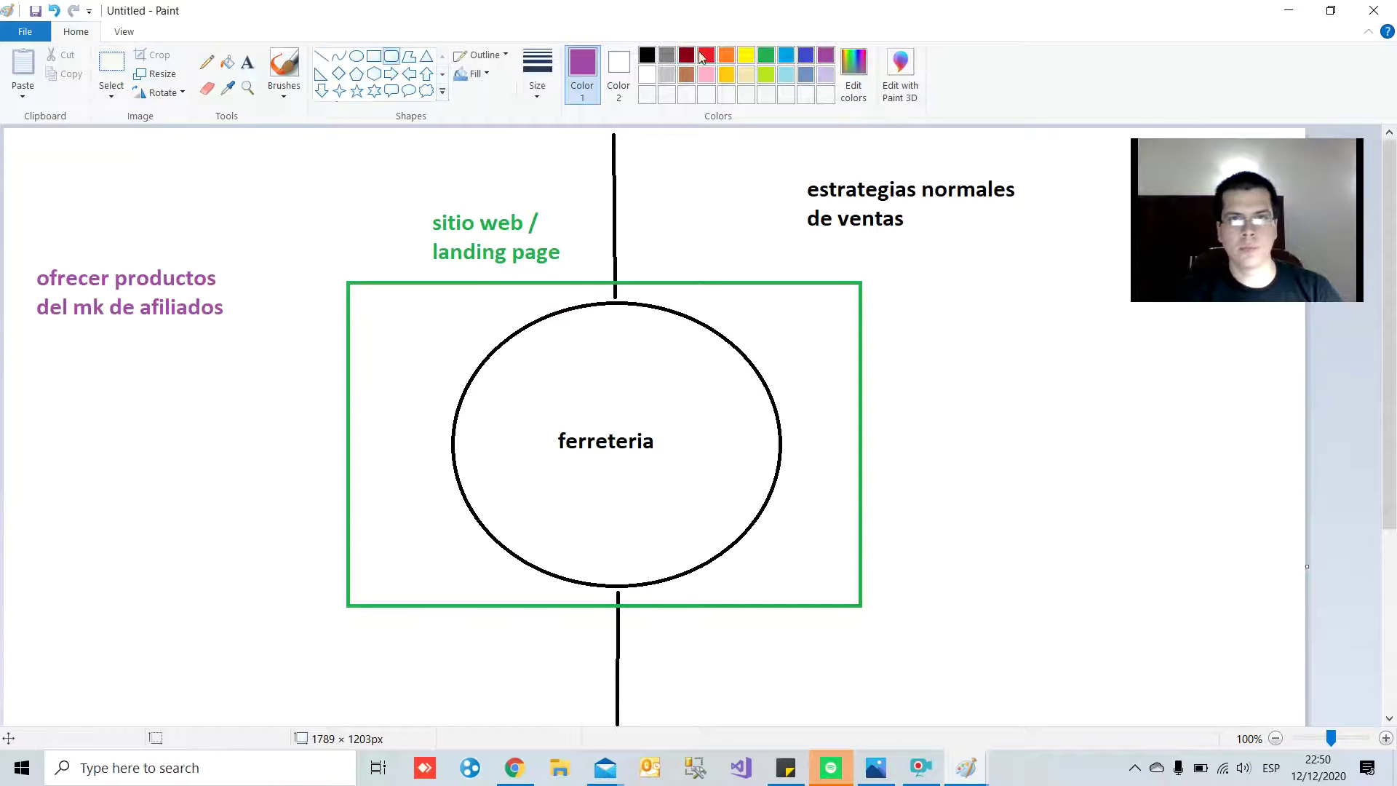
pyautogui.click(707, 57)
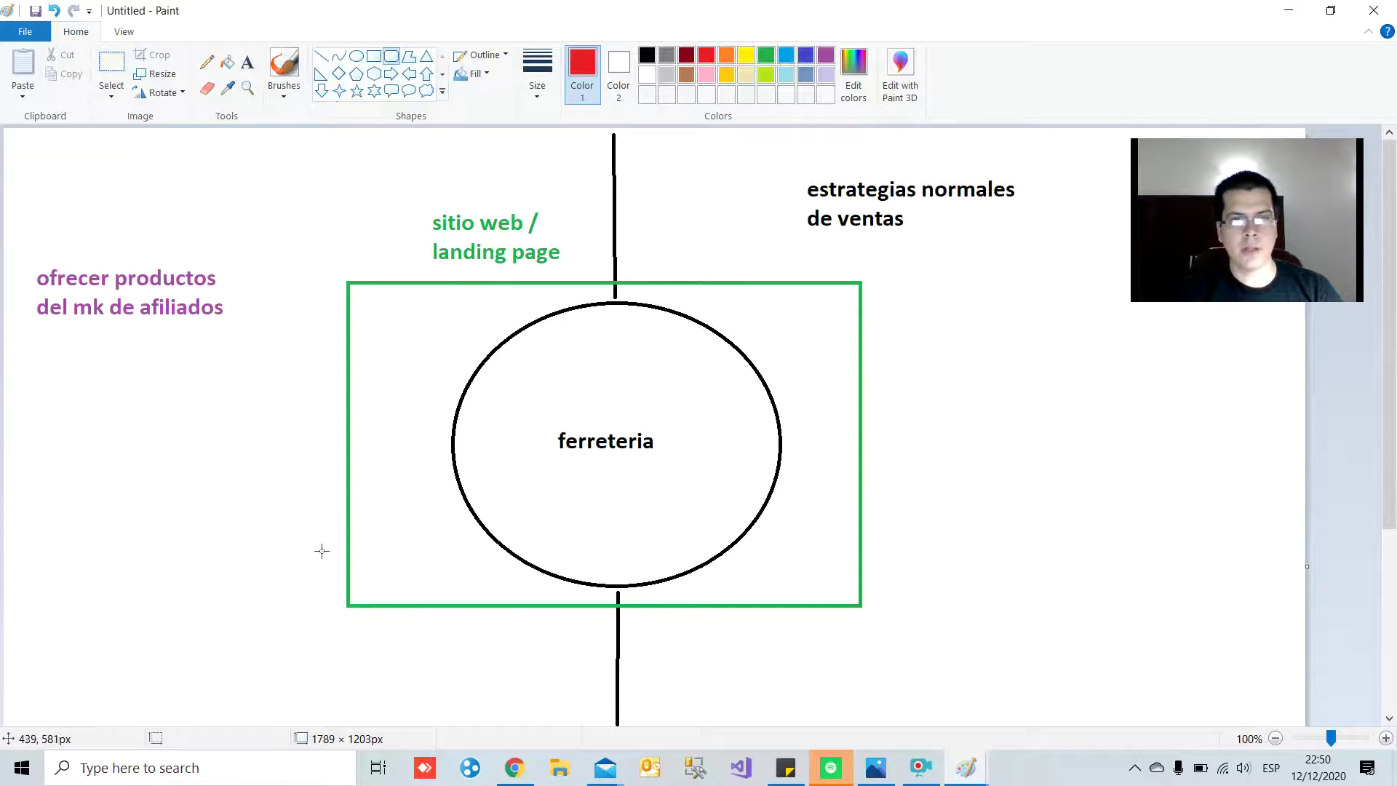
pyautogui.moveTo(662, 630); pyautogui.dragTo(946, 707)
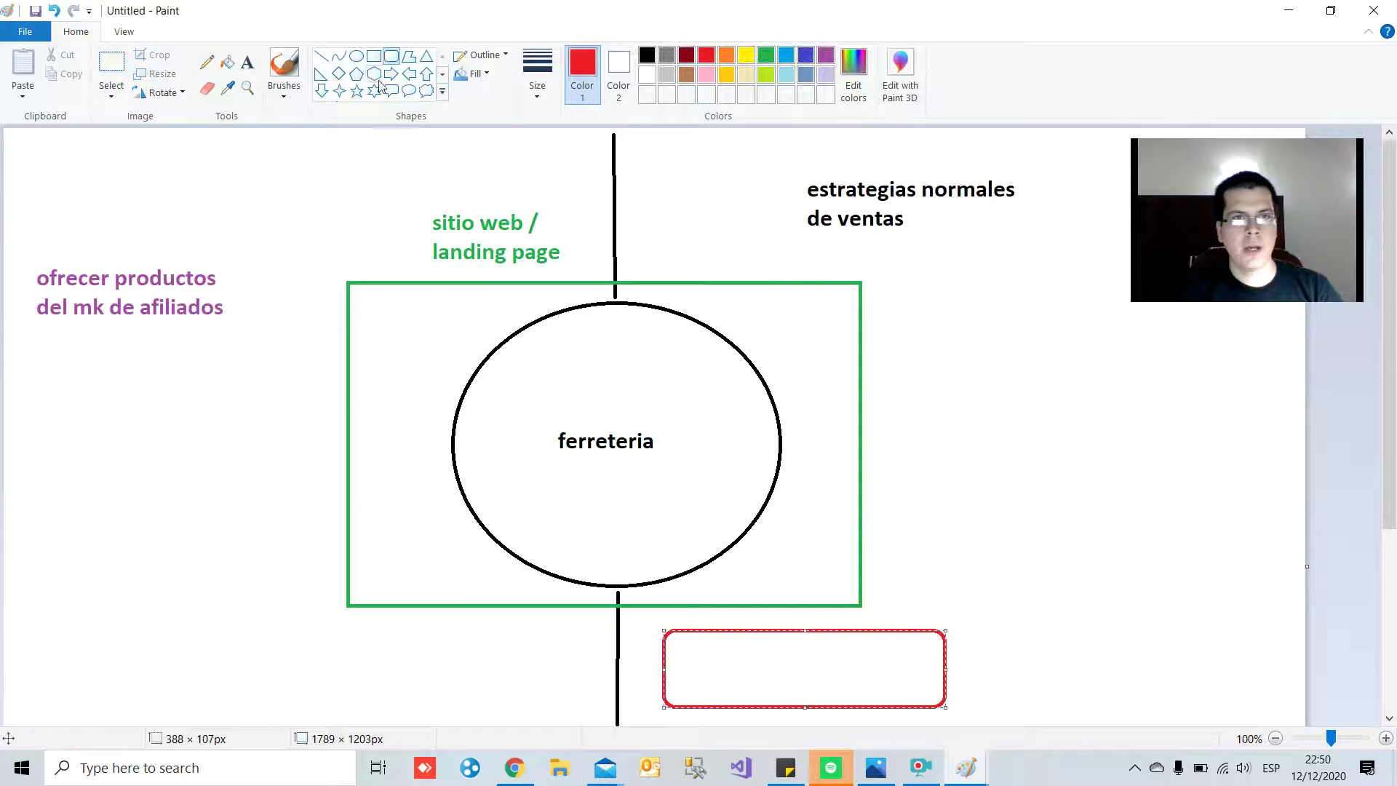
# Step: Draw a red ellipse about 336 × 142 px below the green rectangle's left part and shift it slightly right
pyautogui.click(356, 56)
pyautogui.moveTo(253, 612); pyautogui.dragTo(497, 715)
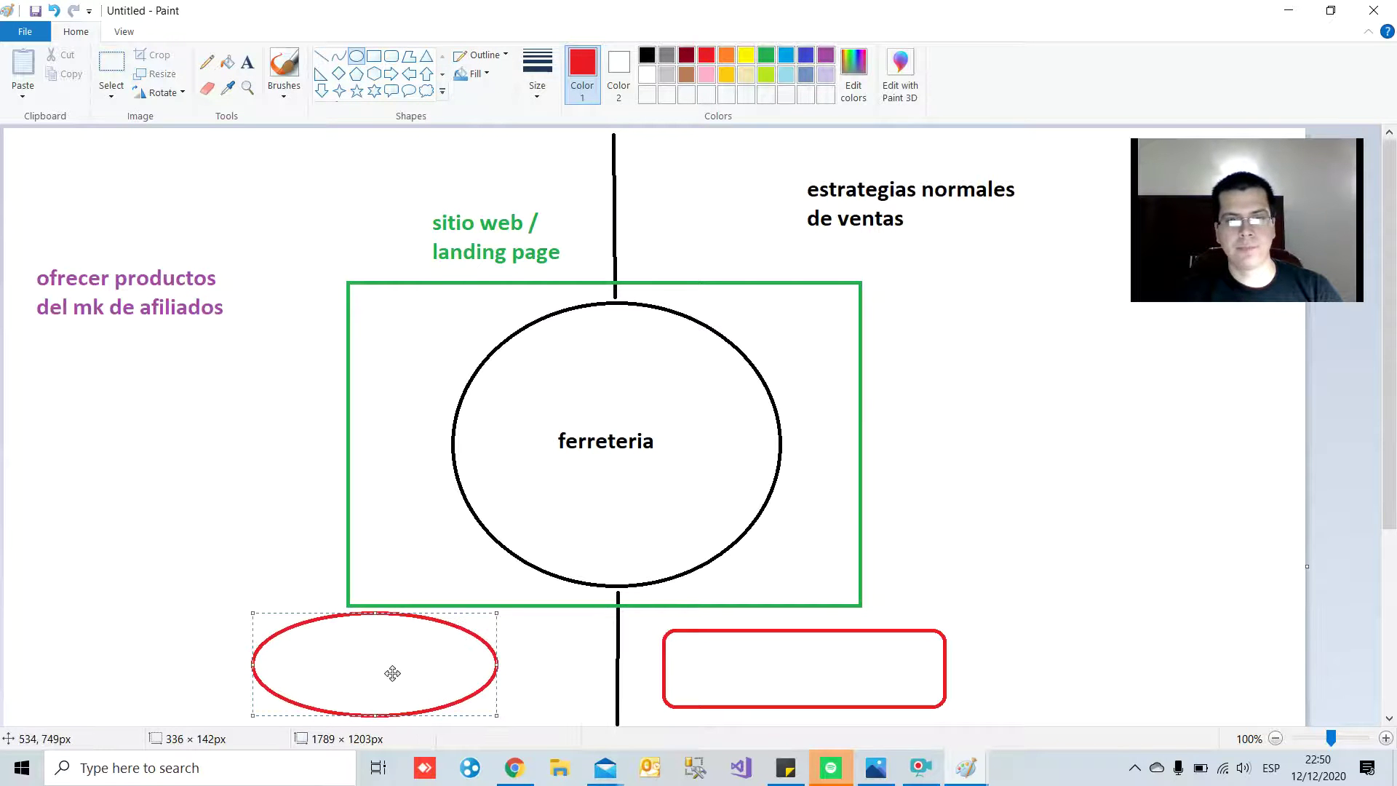
pyautogui.moveTo(349, 645); pyautogui.dragTo(390, 651)
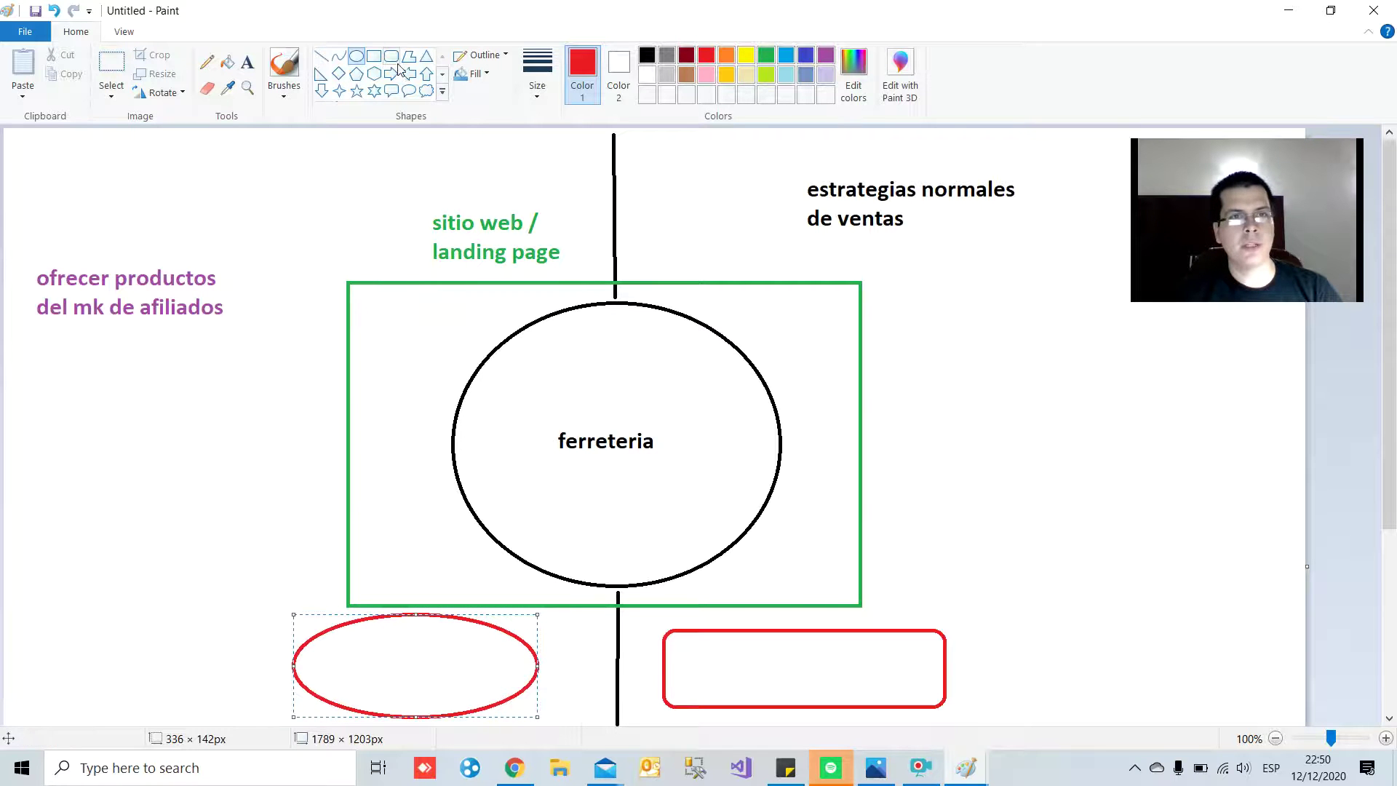
# Step: Draw a red diamond about 236 × 266 px to the left of the green rectangle, below the purple text
pyautogui.click(374, 56)
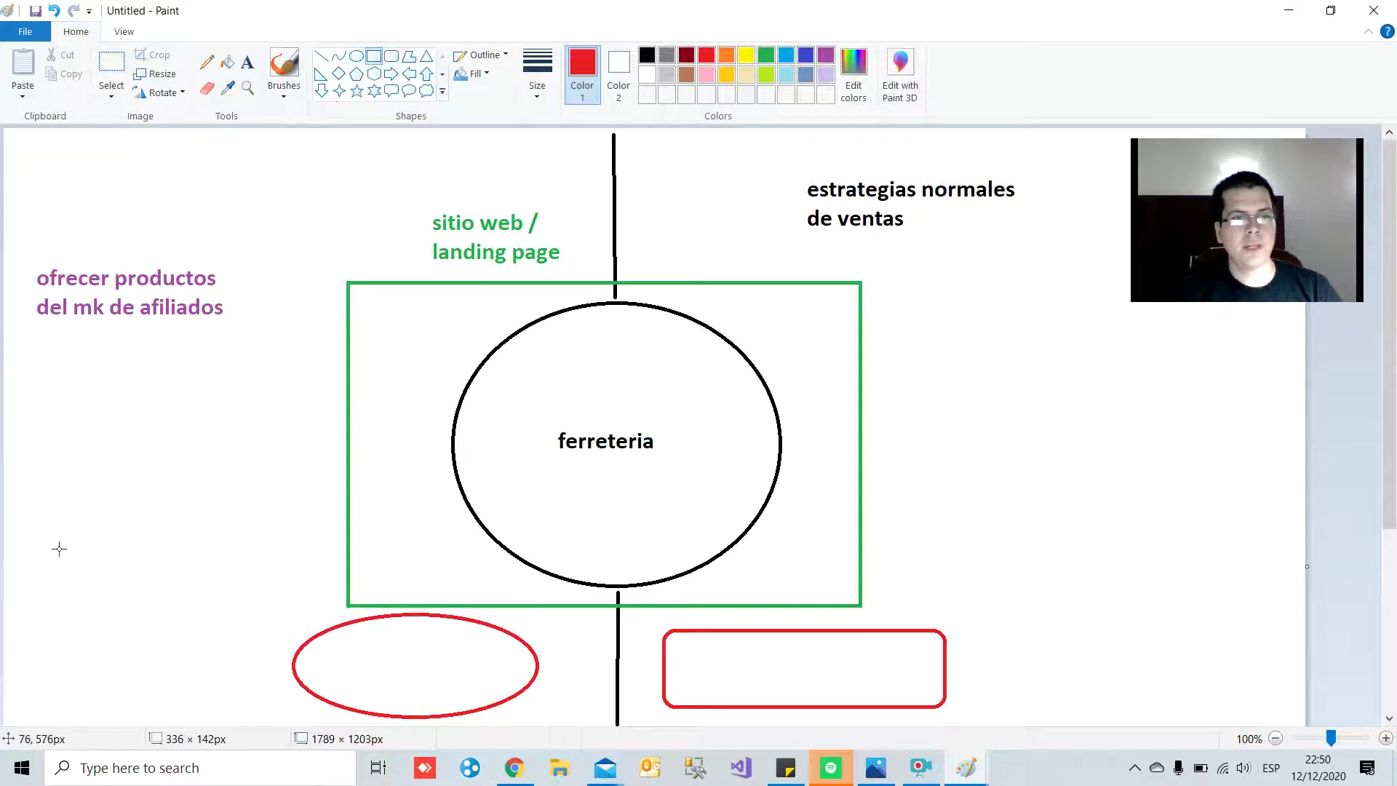
pyautogui.click(339, 74)
pyautogui.moveTo(63, 495); pyautogui.dragTo(227, 684)
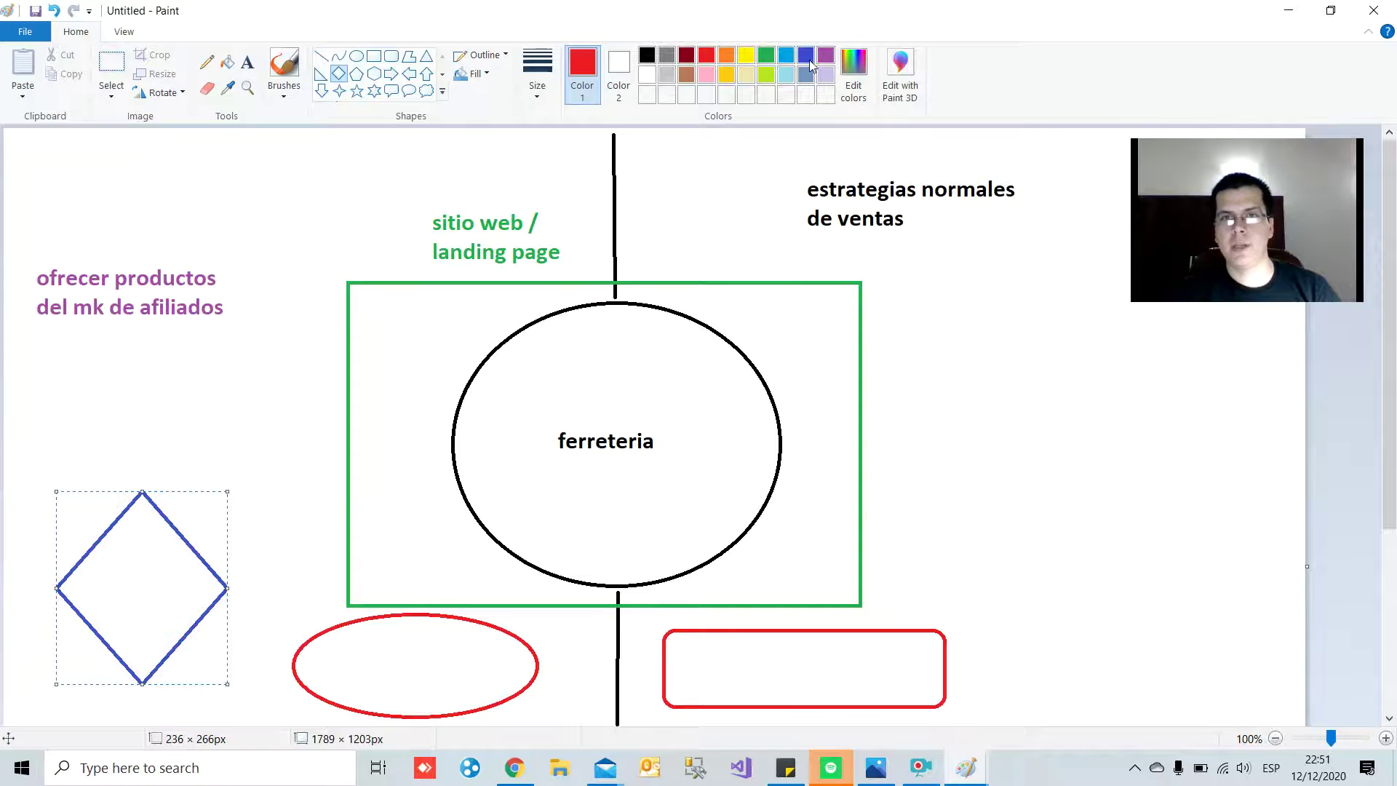
pyautogui.click(559, 662)
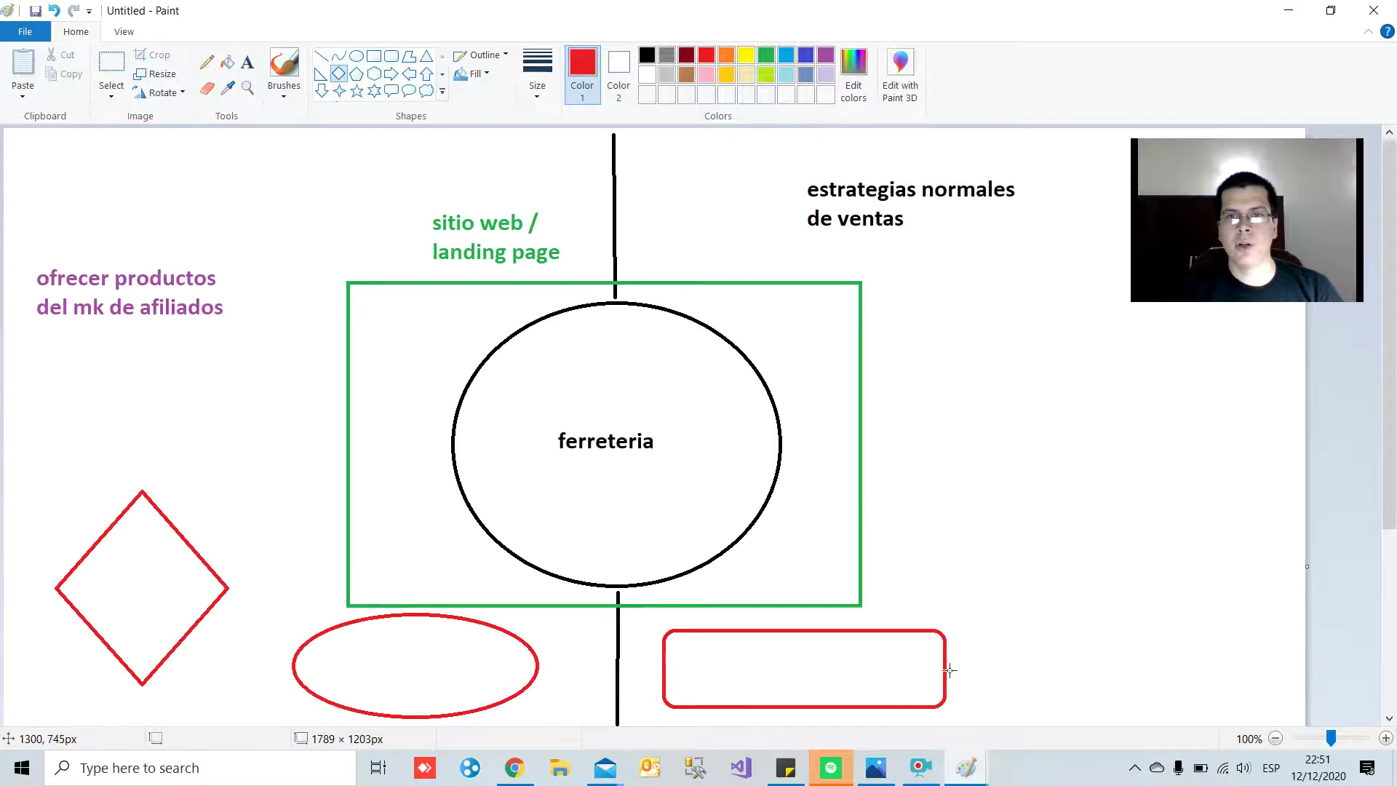
# Step: Select a rectangular area of about 859 × 783 px covering the drawing's part to the right of the black vertical line
pyautogui.click(98, 71)
pyautogui.moveTo(629, 137); pyautogui.dragTo(1254, 705)
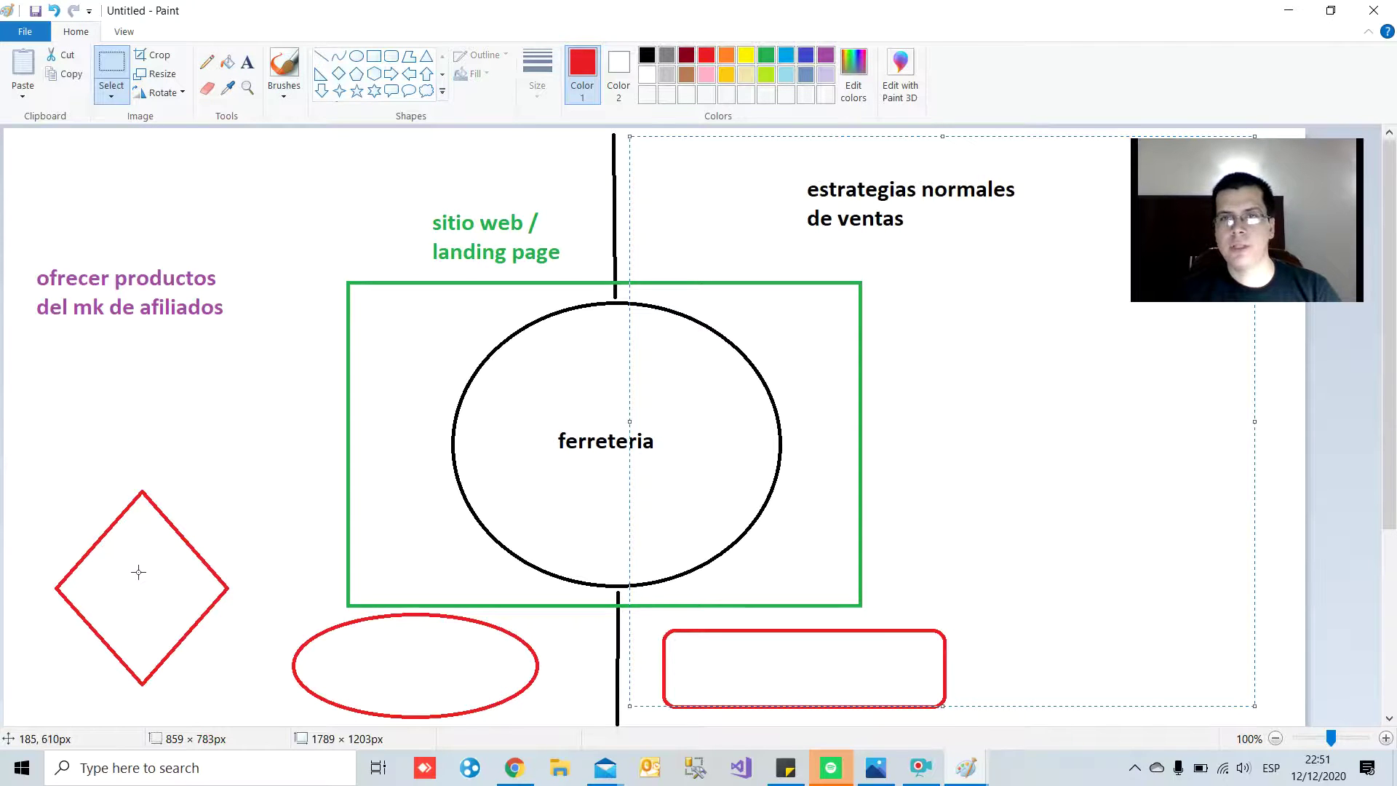
# Step: Switch to the Hotmart market in Chrome and search for "poteria" and "roperia"
pyautogui.hotkey('alt', 'Tab')
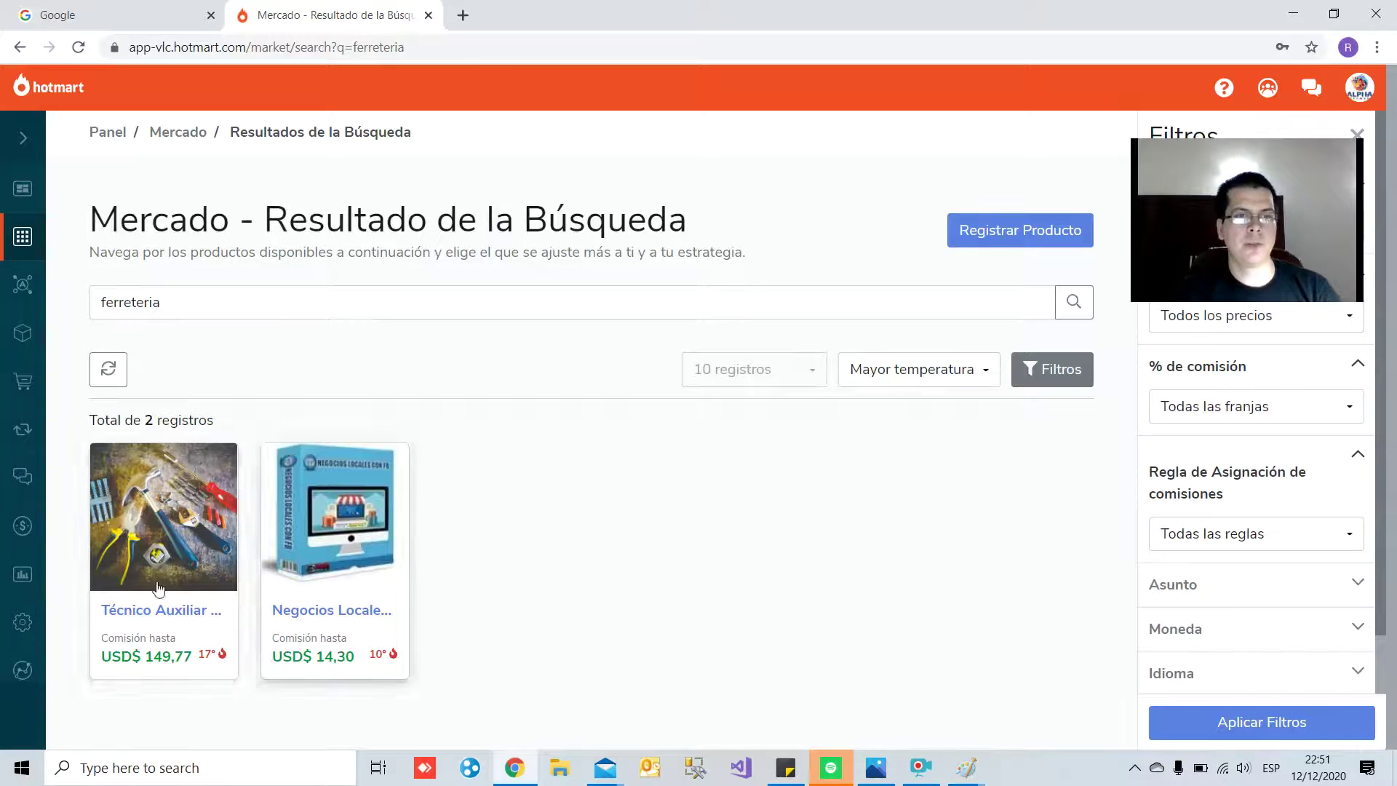
pyautogui.tripleClick(233, 305)
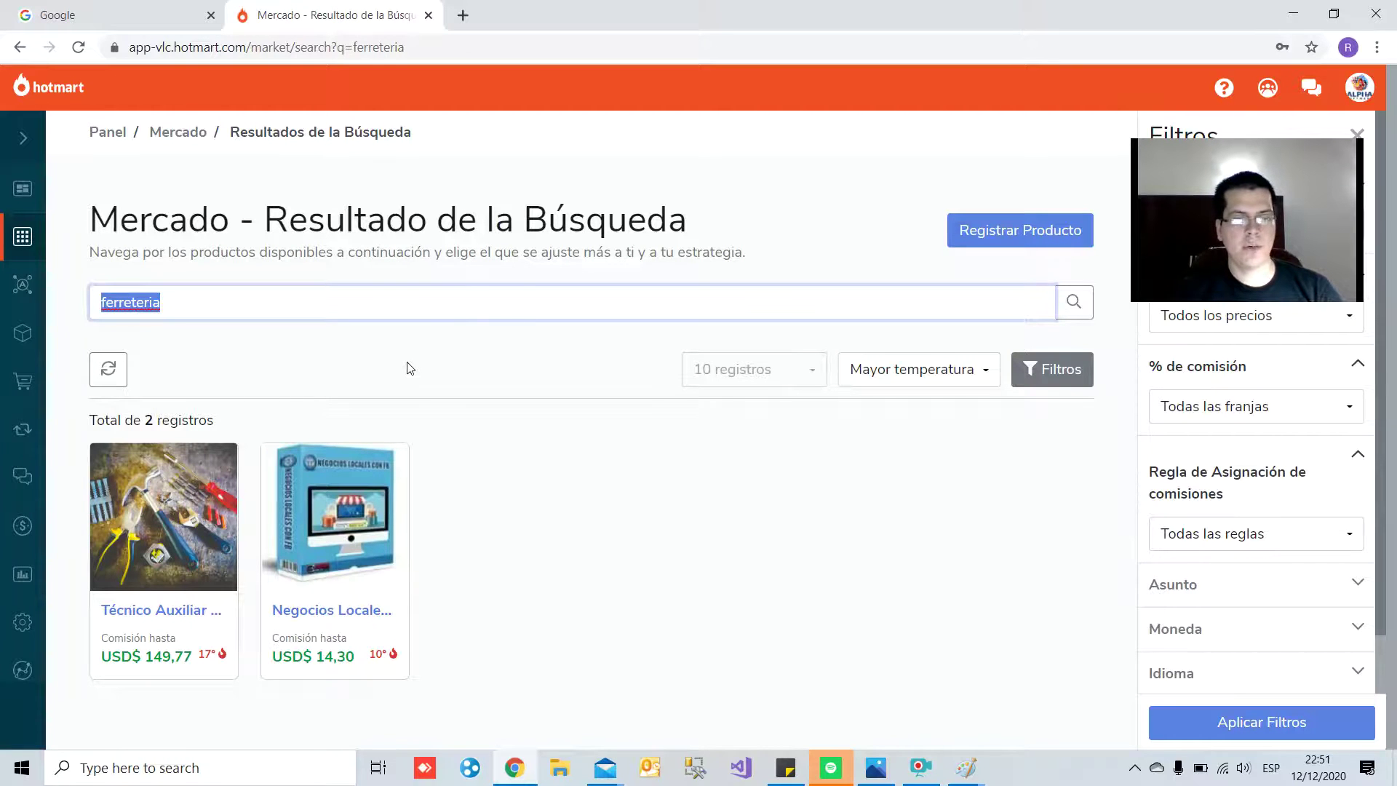
pyautogui.write('poteria')
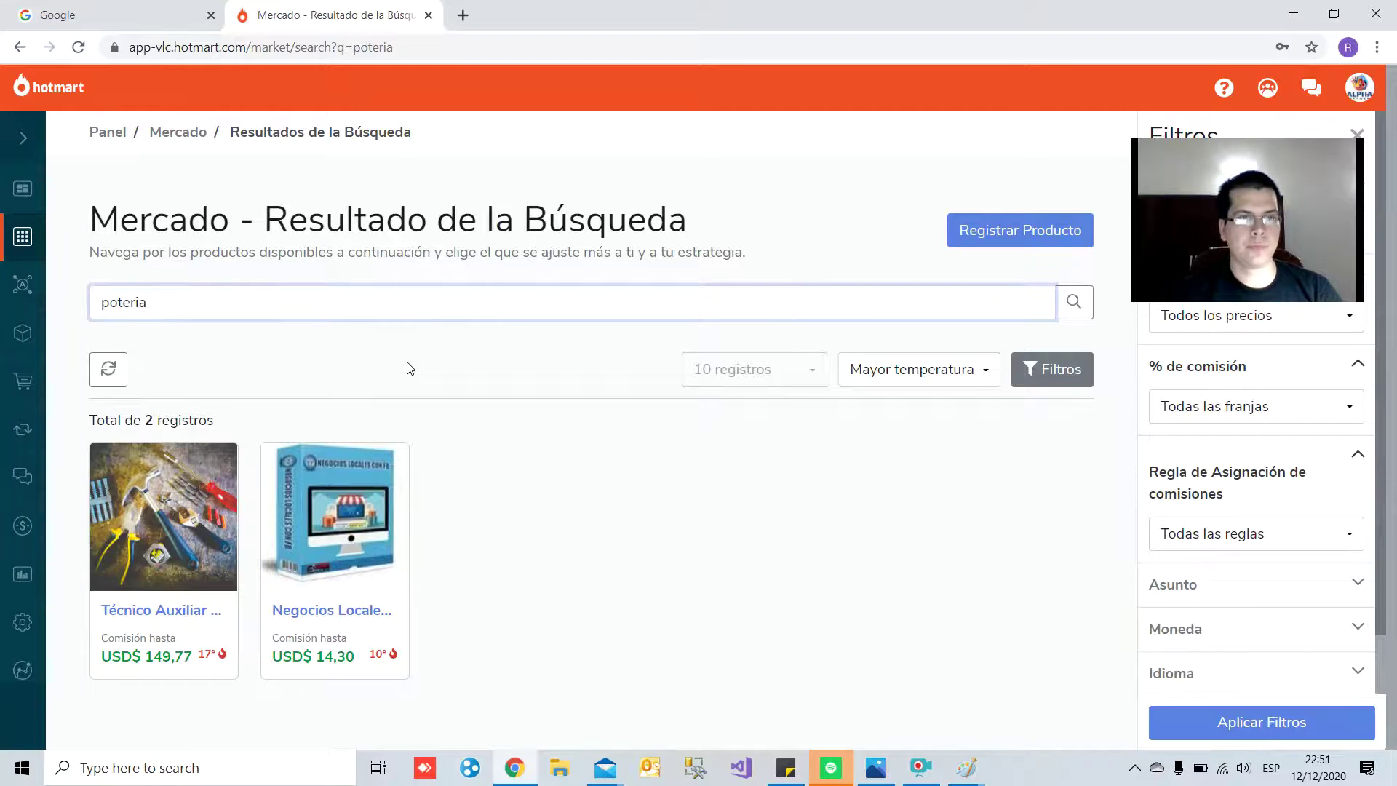
pyautogui.doubleClick(153, 308)
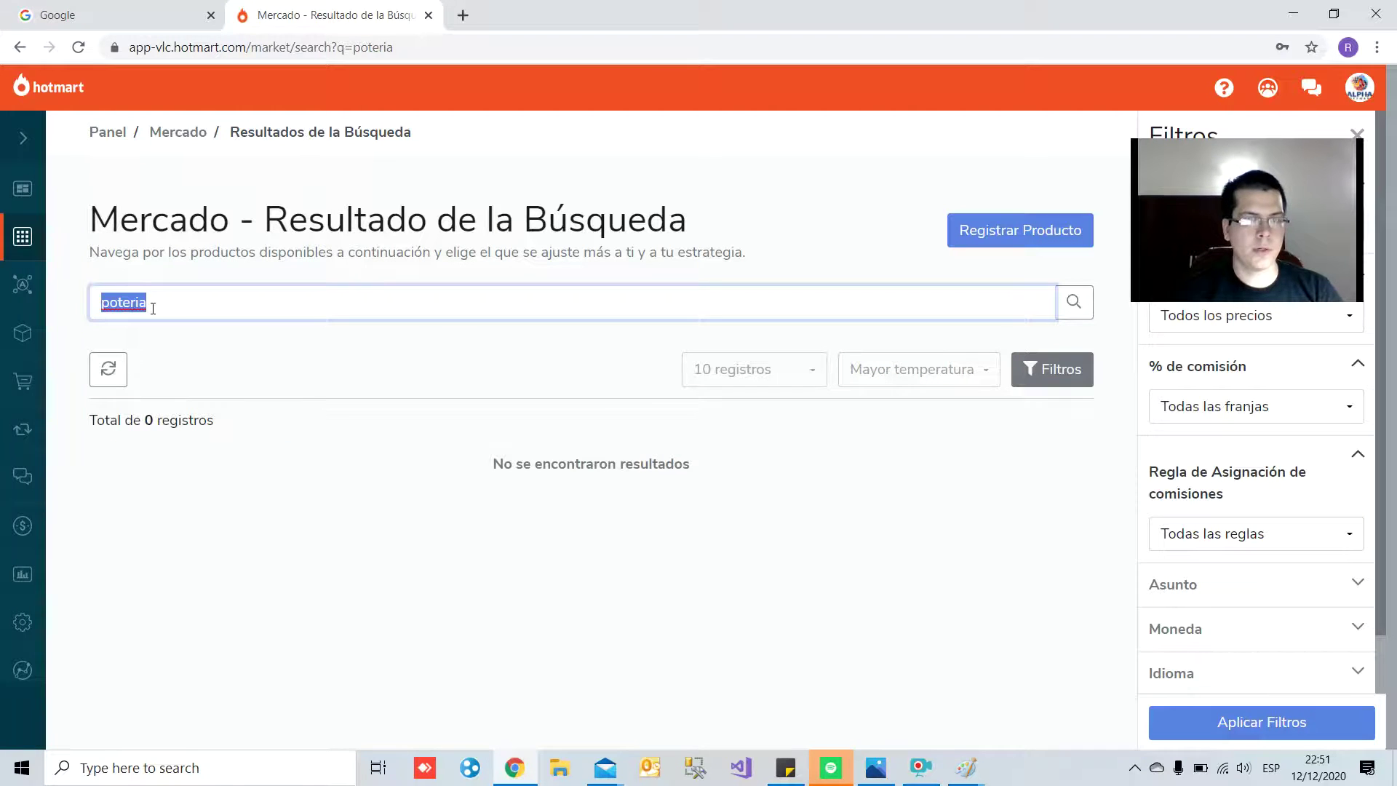
pyautogui.write('ro')
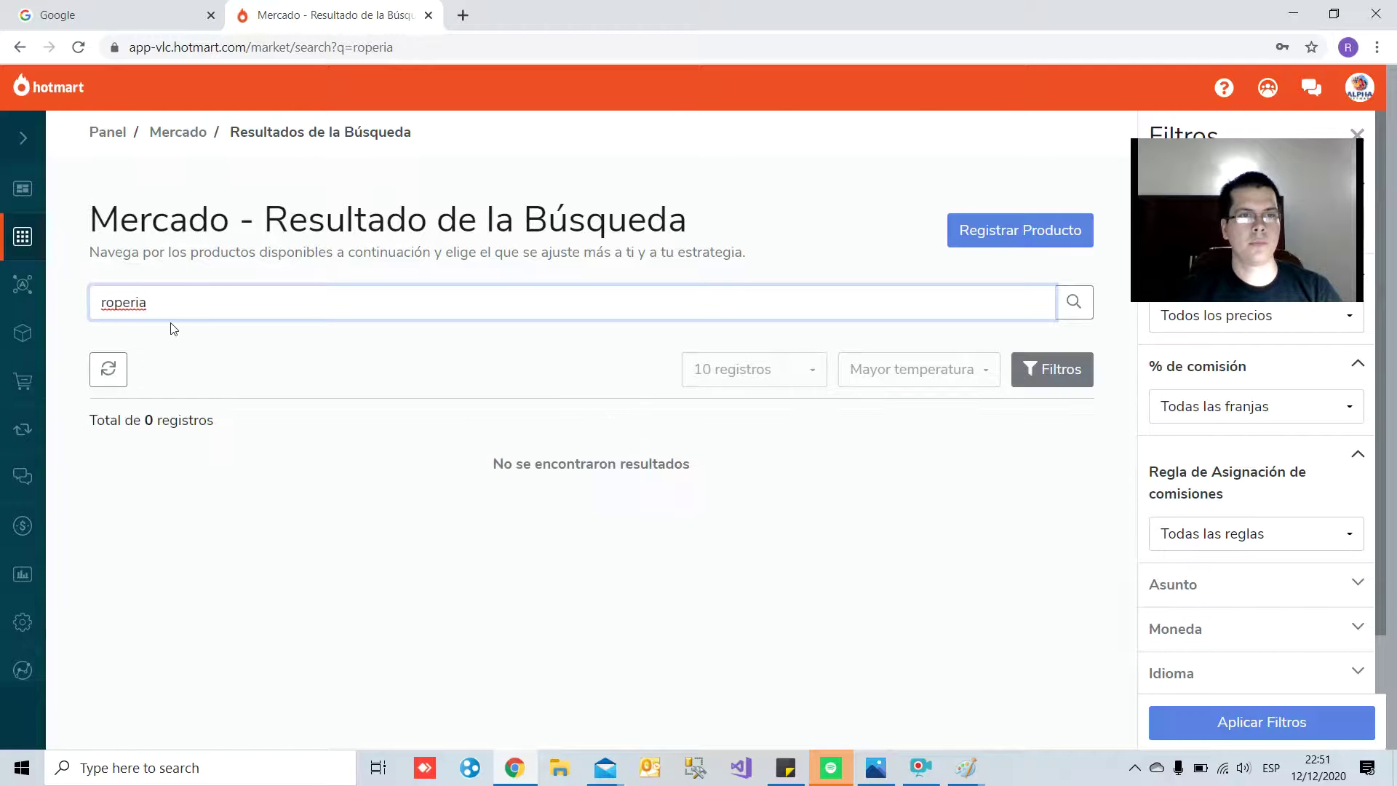
# Step: Search the market for "telas" and browse the resulting products
pyautogui.doubleClick(164, 298)
pyautogui.write('telas')
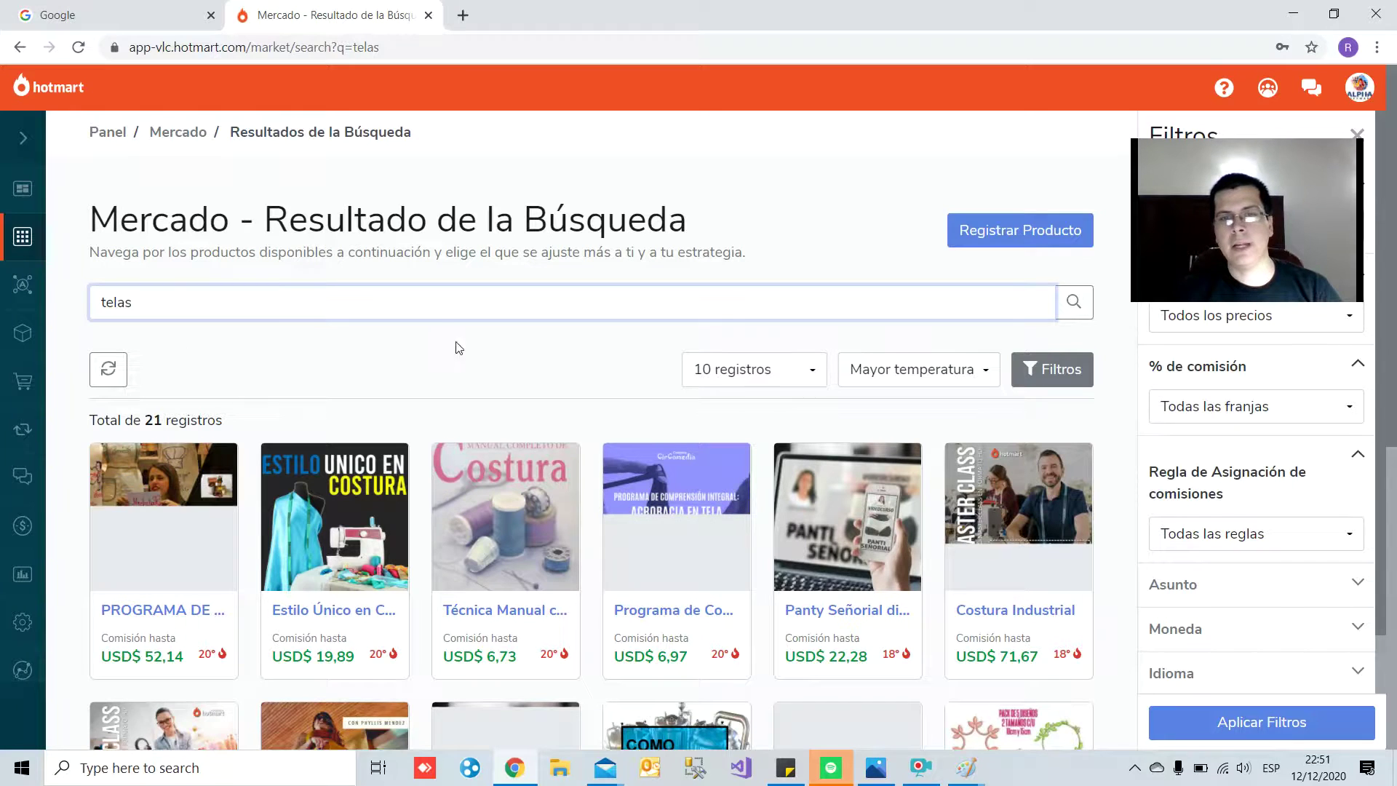
pyautogui.scroll(-2, 240, 436)
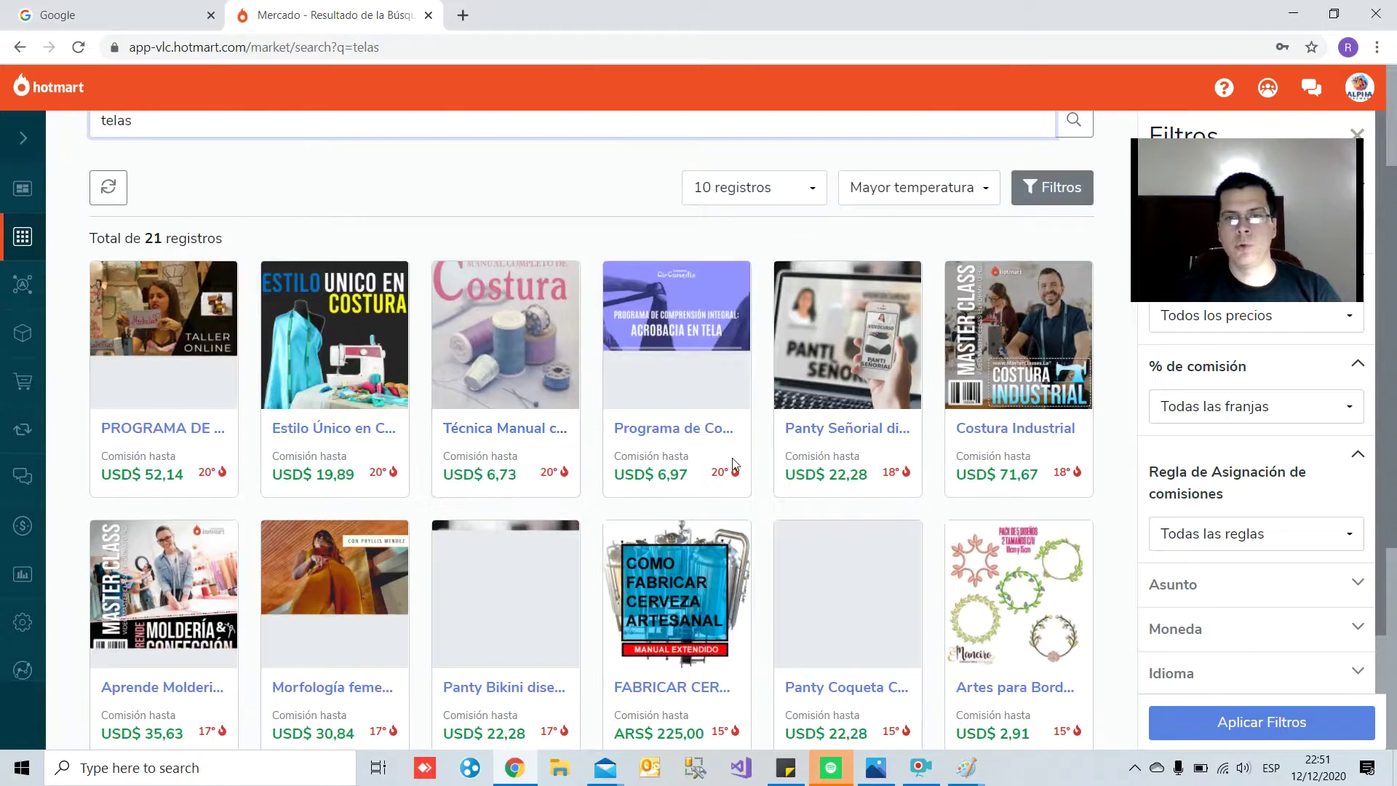
pyautogui.scroll(-4, 912, 480)
pyautogui.scroll(5, 910, 477)
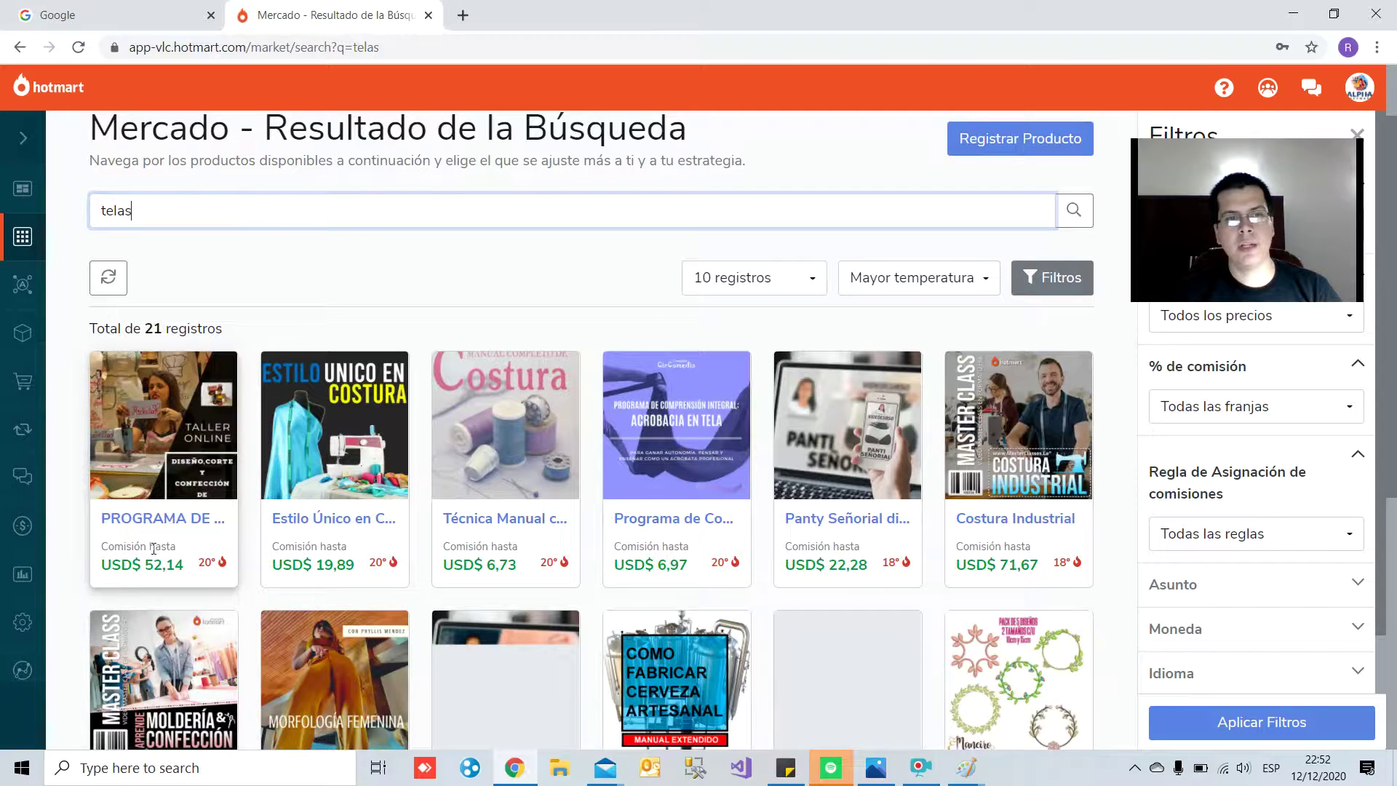
# Step: Open the details of the Programa de Modisteria, Diseño, Corte y Confección de Prendas and highlight its maximum price and commission
pyautogui.moveTo(155, 562)
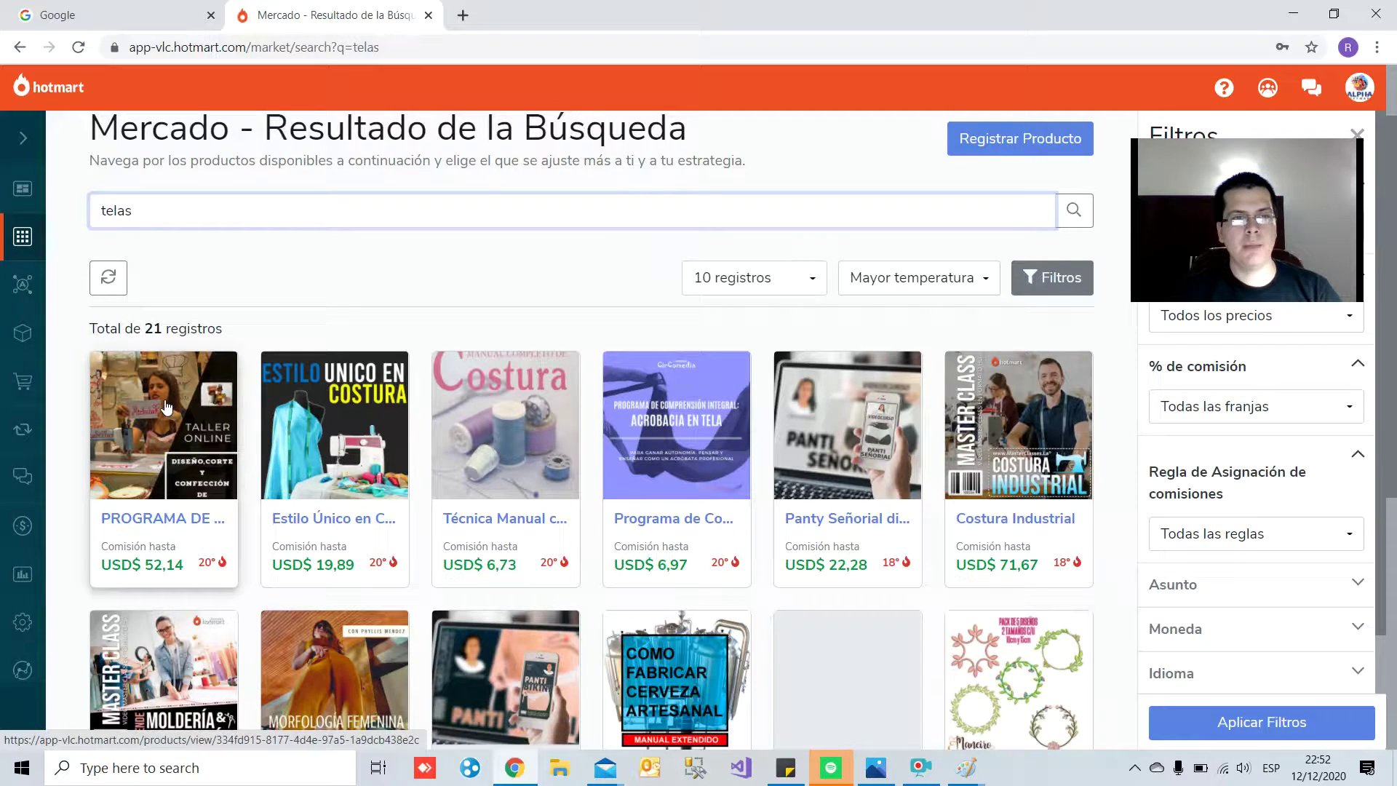
pyautogui.click(166, 406)
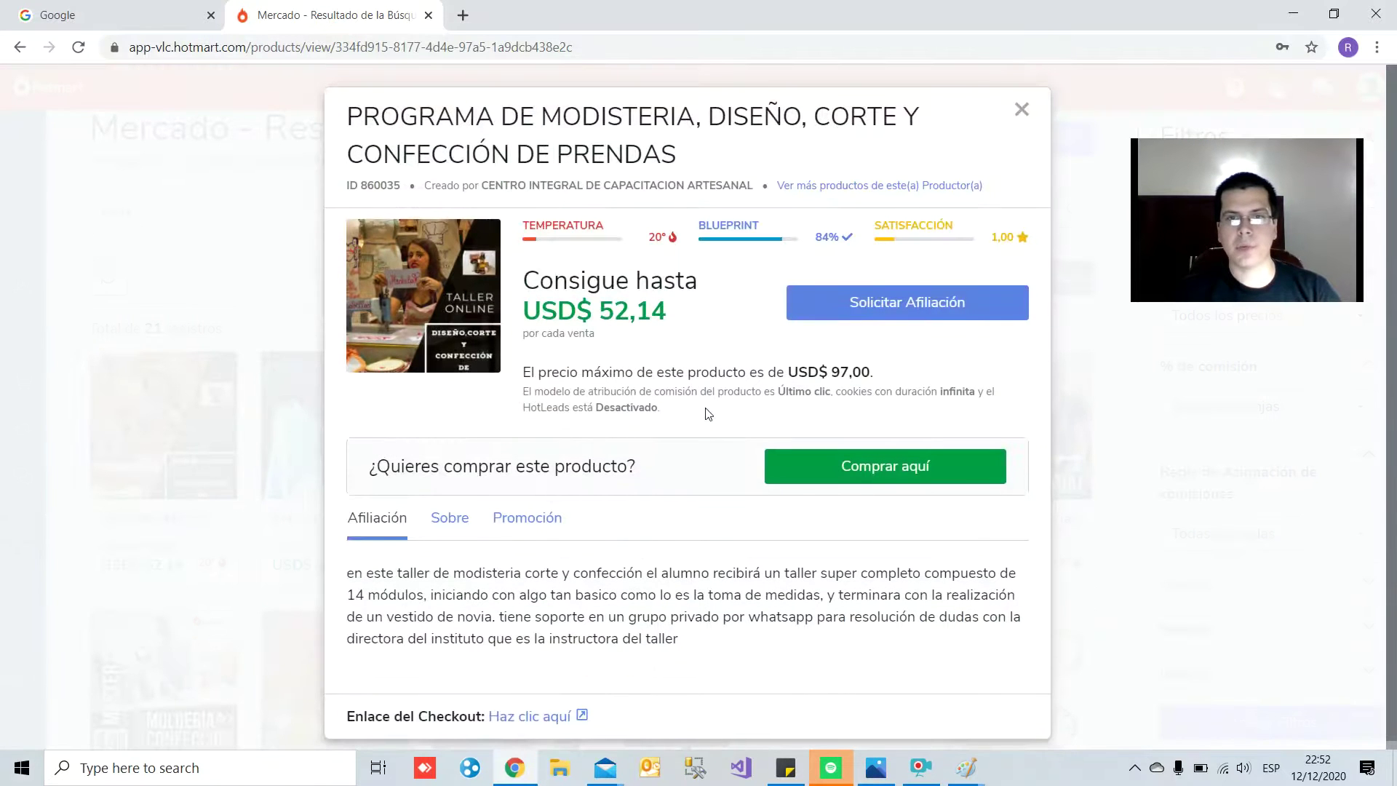
pyautogui.moveTo(525, 372); pyautogui.dragTo(870, 374)
pyautogui.moveTo(676, 319)
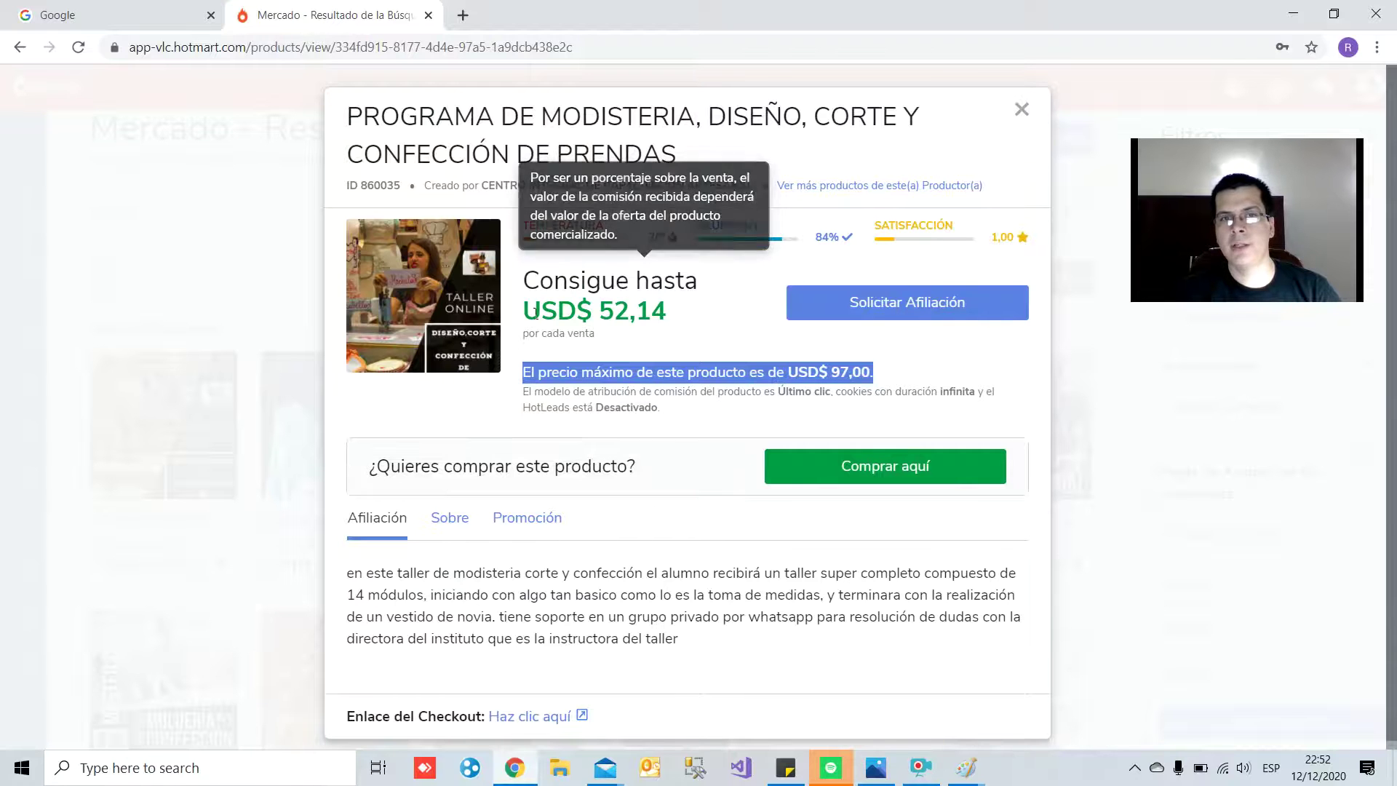
pyautogui.moveTo(524, 279); pyautogui.dragTo(662, 350)
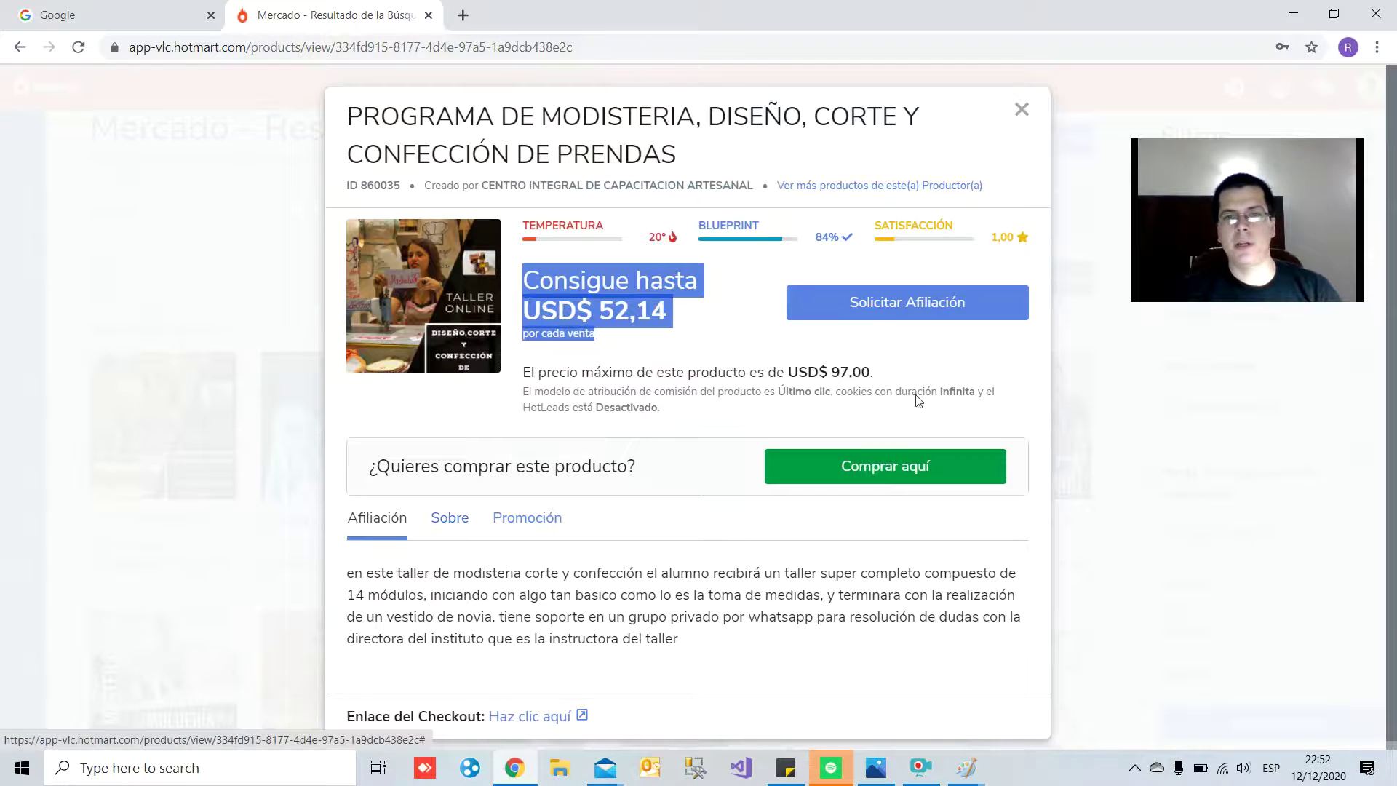
# Step: Read the modisteria program's description in Sobre and open its sales page
pyautogui.click(451, 520)
pyautogui.scroll(-3, 498, 505)
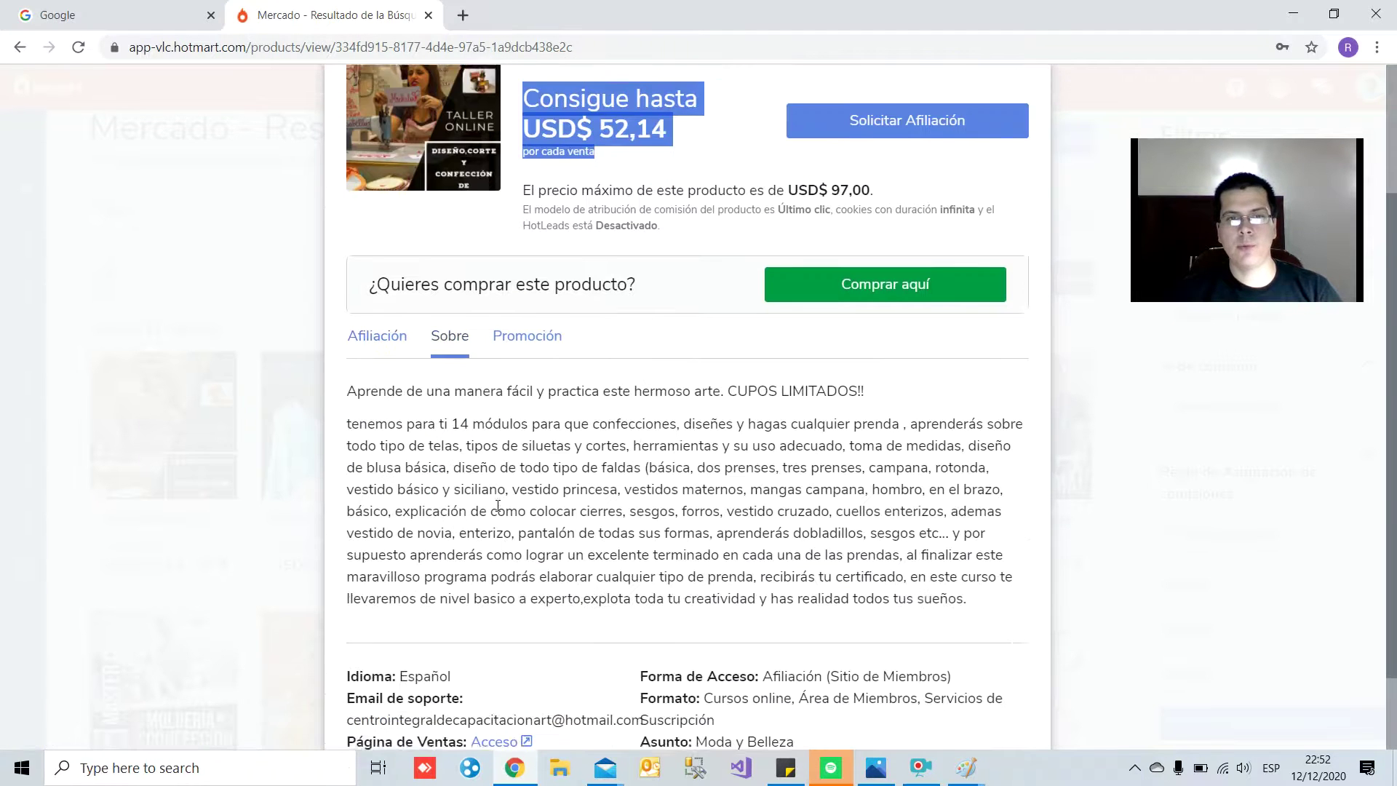
pyautogui.scroll(-2, 497, 506)
pyautogui.click(509, 642)
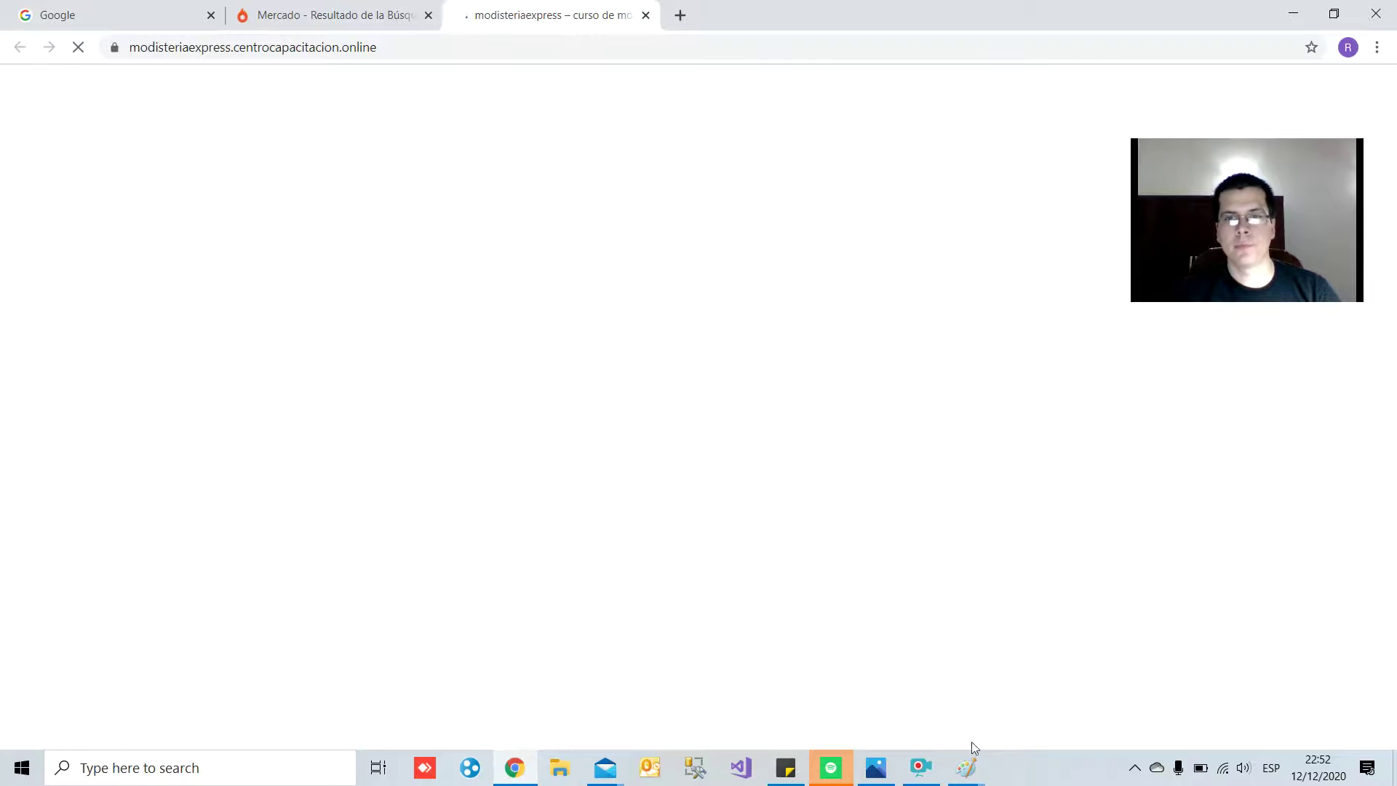
pyautogui.click(911, 768)
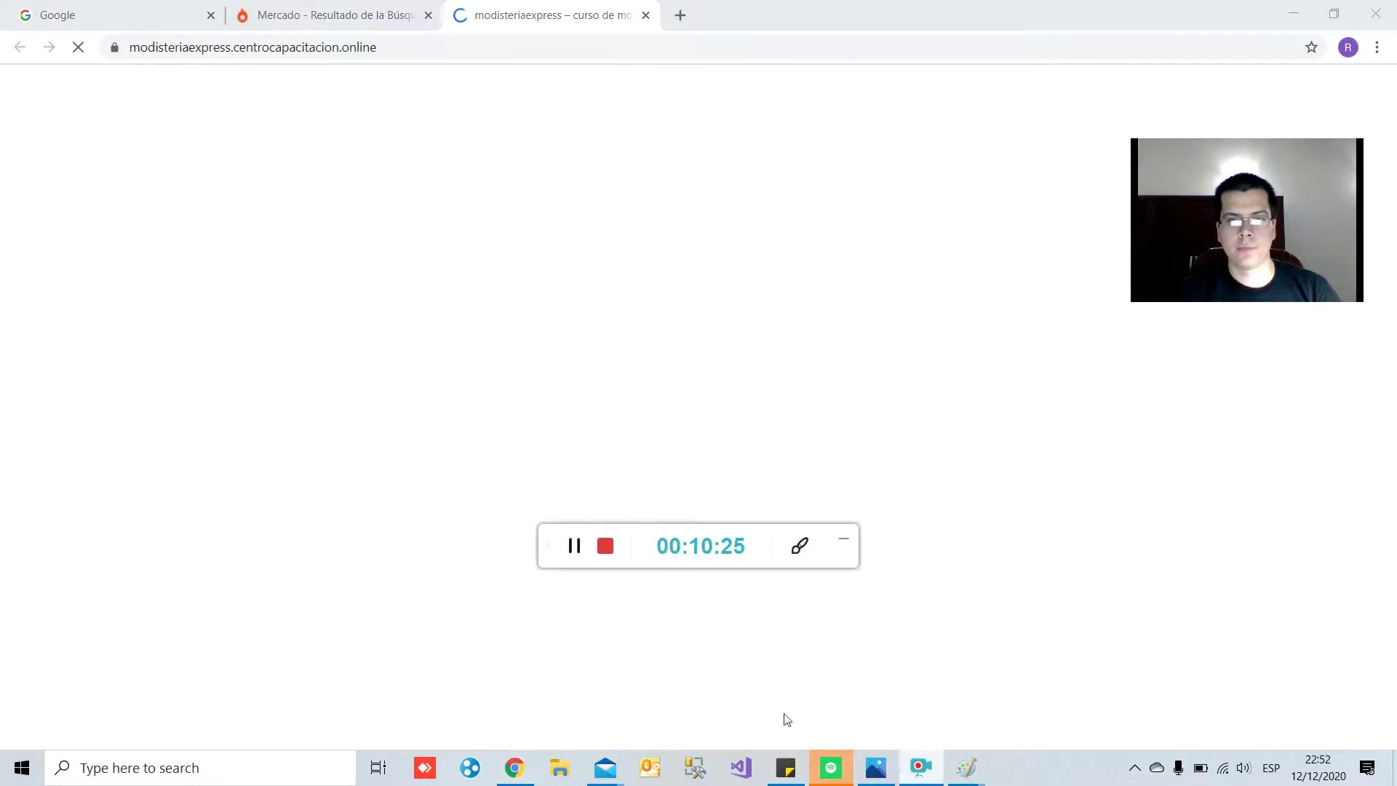
pyautogui.click(847, 545)
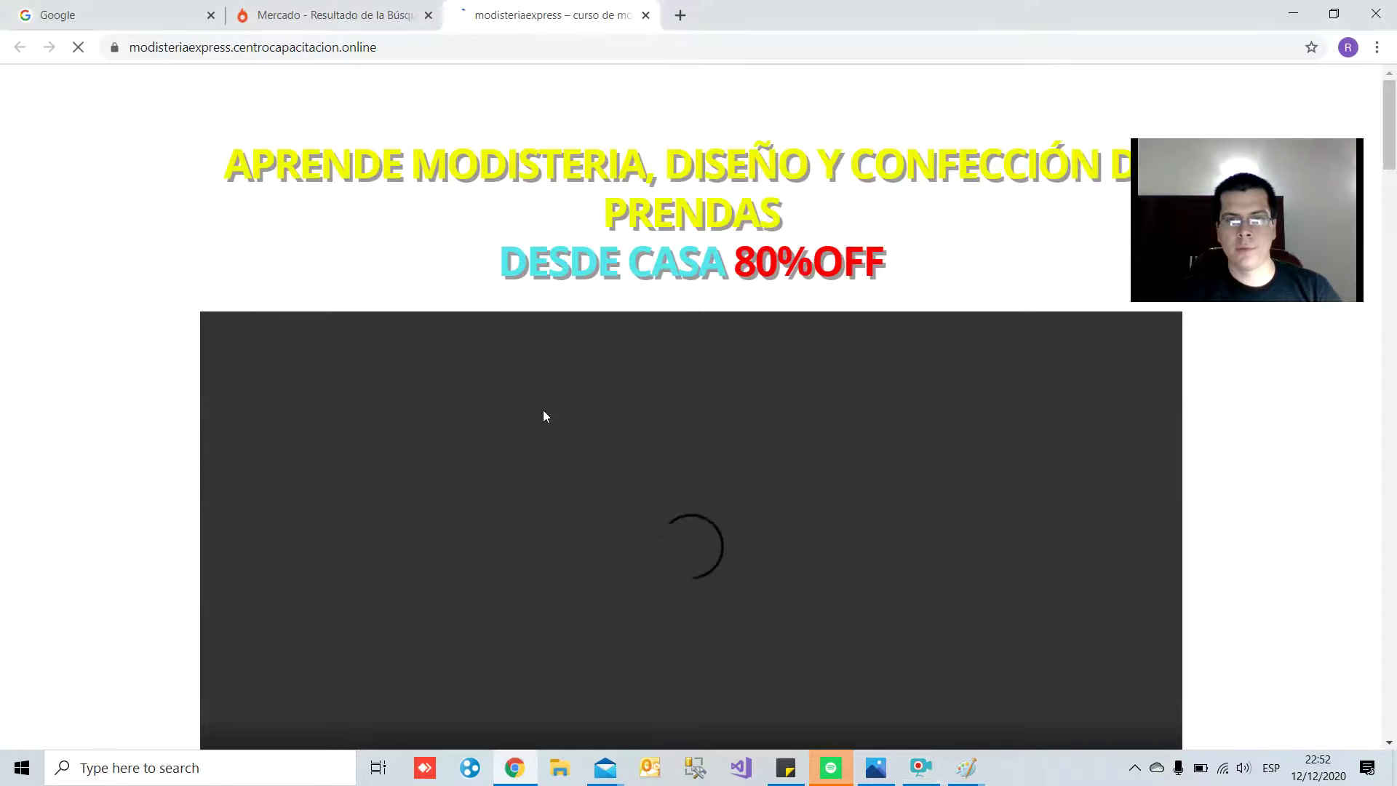
# Step: Look through the modisteriaexpress sales page, and close its browser tab
pyautogui.scroll(-10, 408, 244)
pyautogui.scroll(-15, 408, 247)
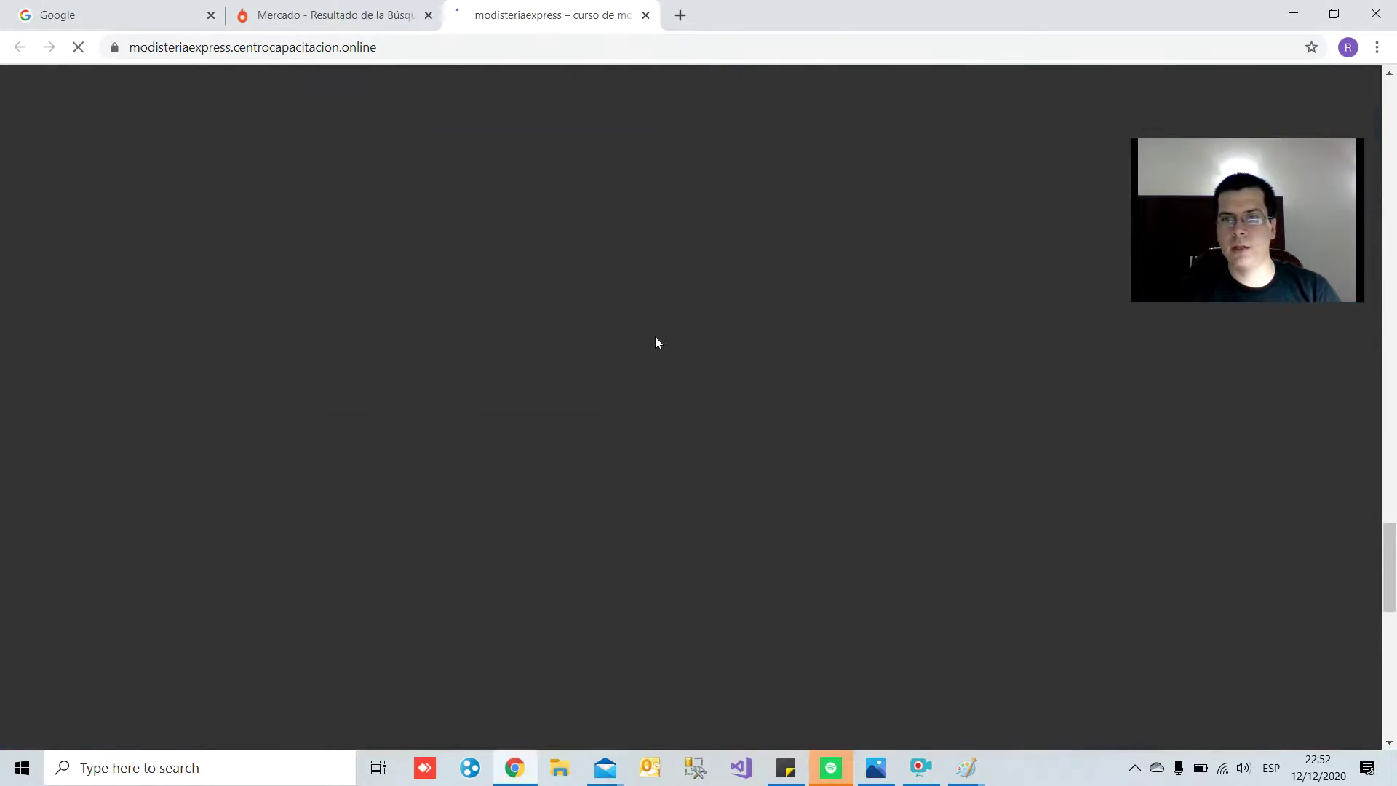
pyautogui.scroll(-10, 655, 336)
pyautogui.scroll(20, 655, 343)
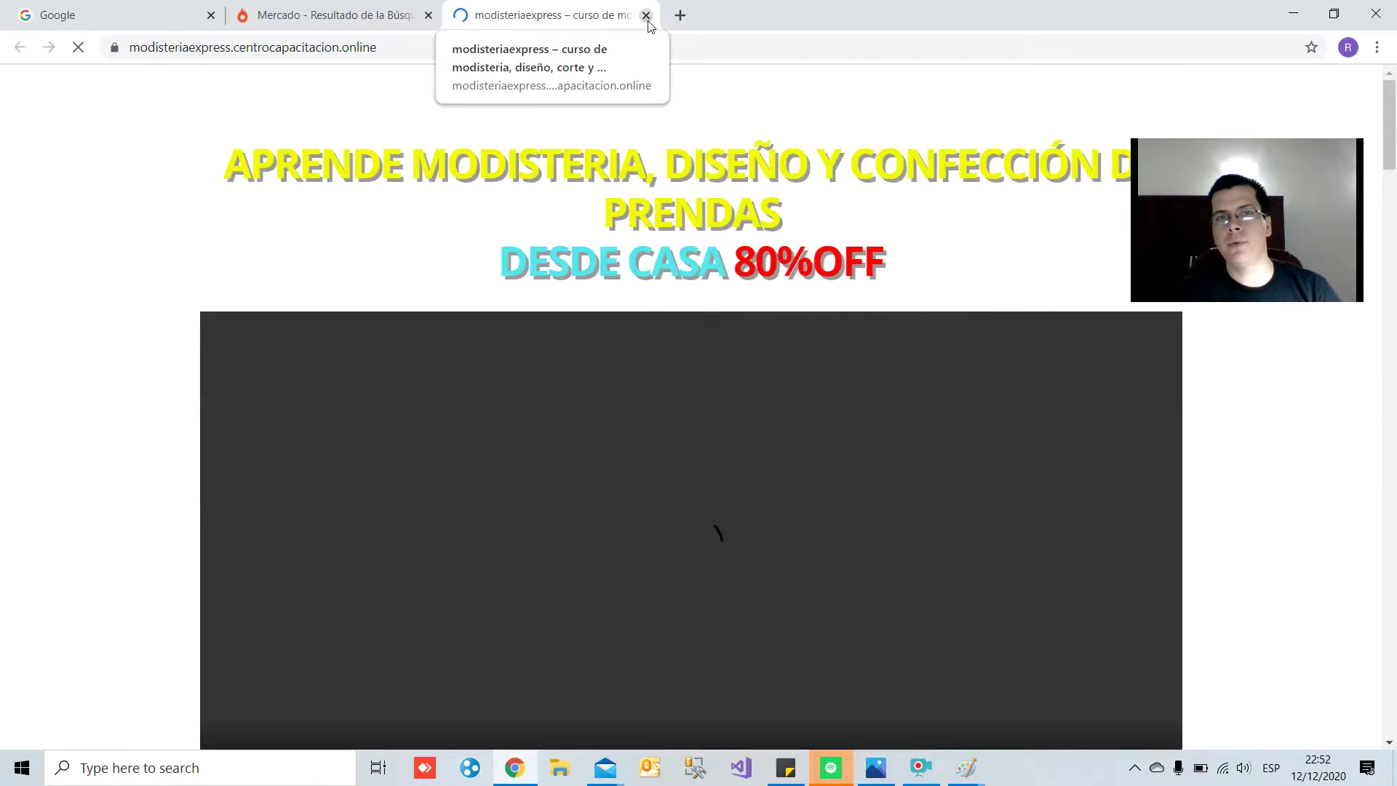
pyautogui.click(646, 15)
# Step: Send an affiliation request for the modisteria program, accepting the rules of conduct, and close the product details
pyautogui.scroll(4, 813, 334)
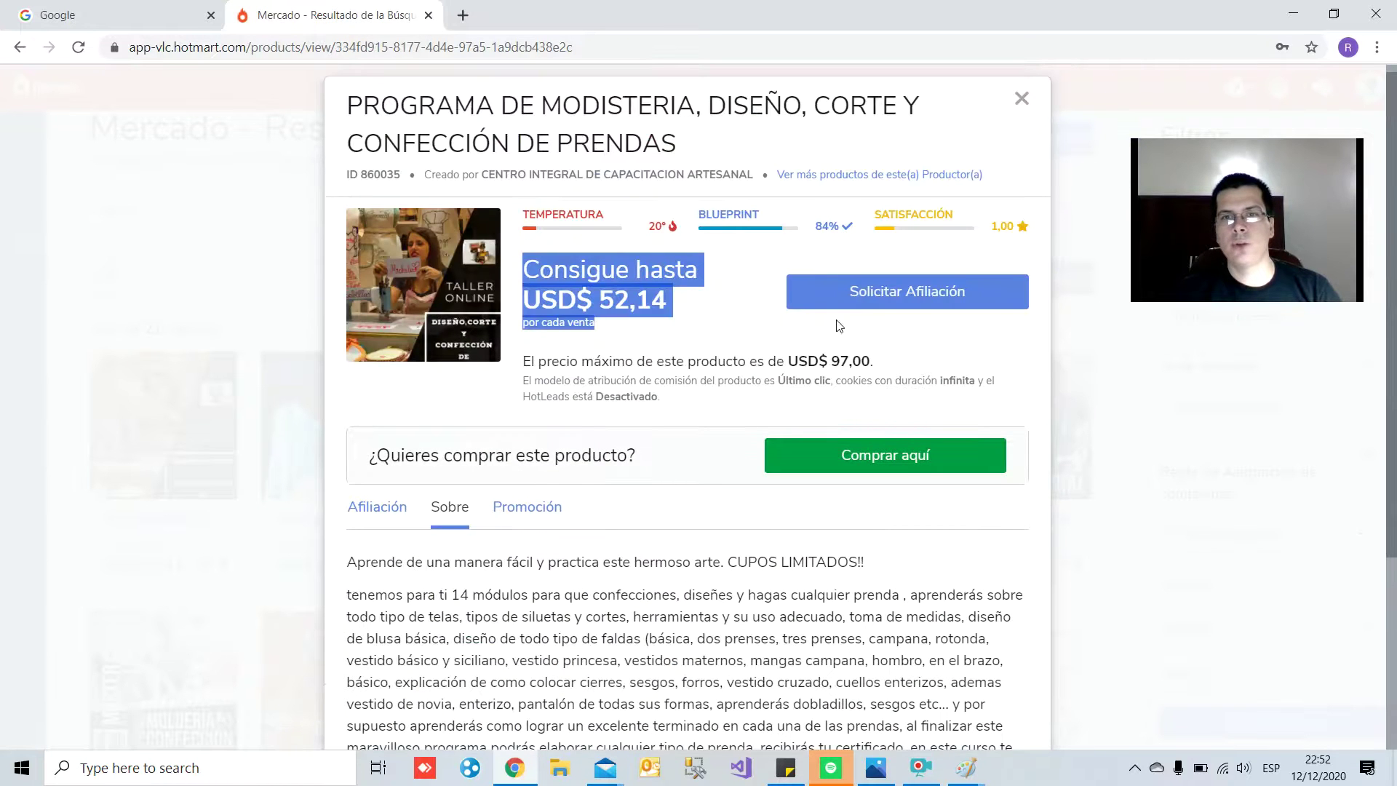
pyautogui.click(921, 306)
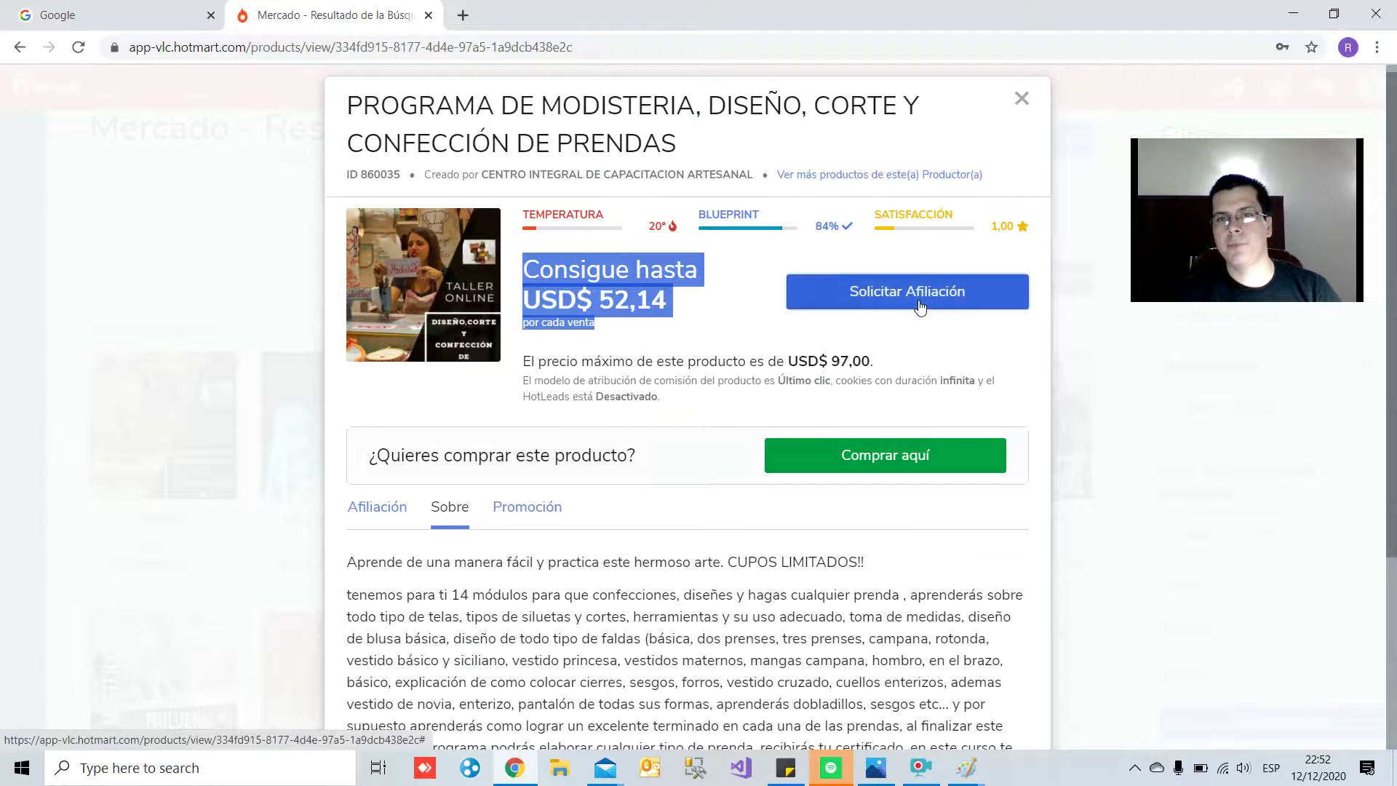
pyautogui.scroll(-3, 686, 386)
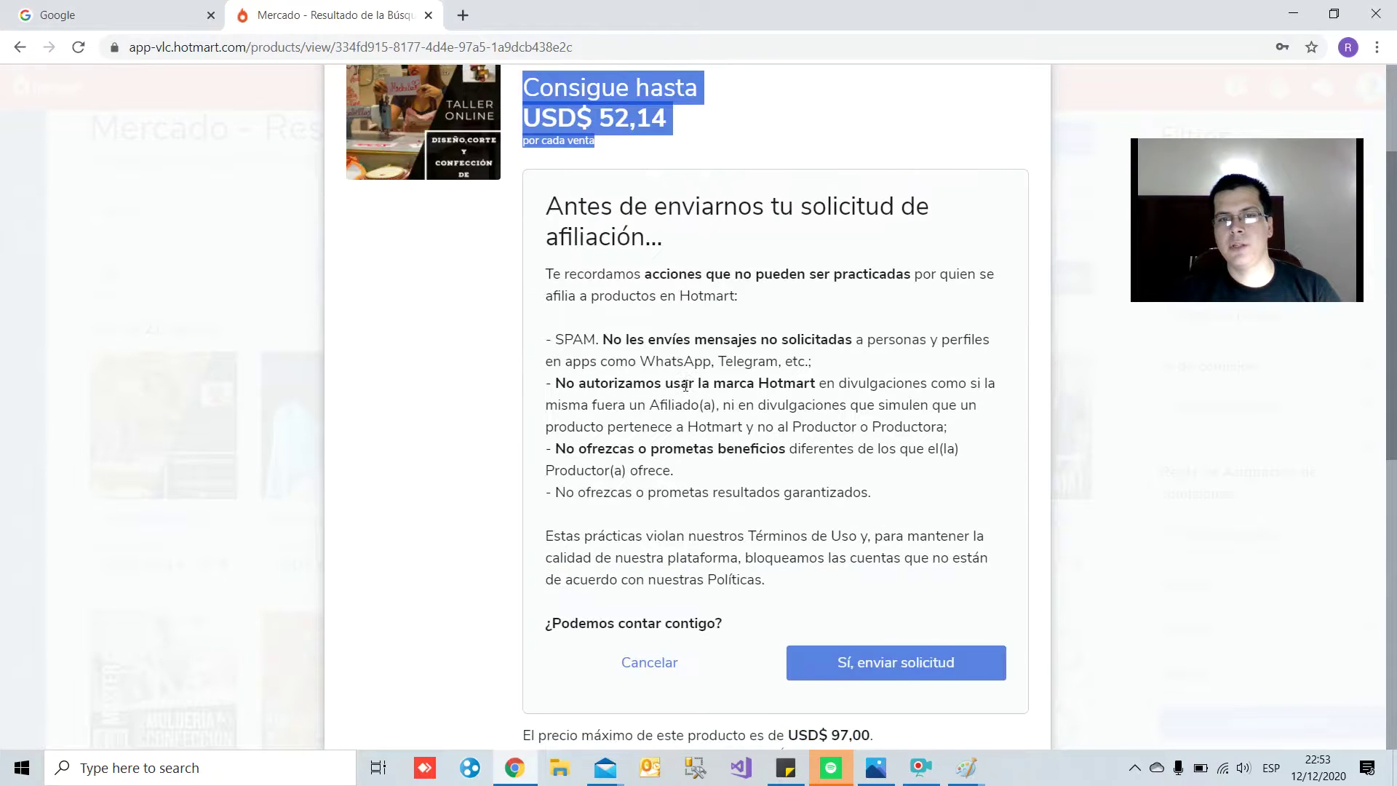
pyautogui.click(896, 673)
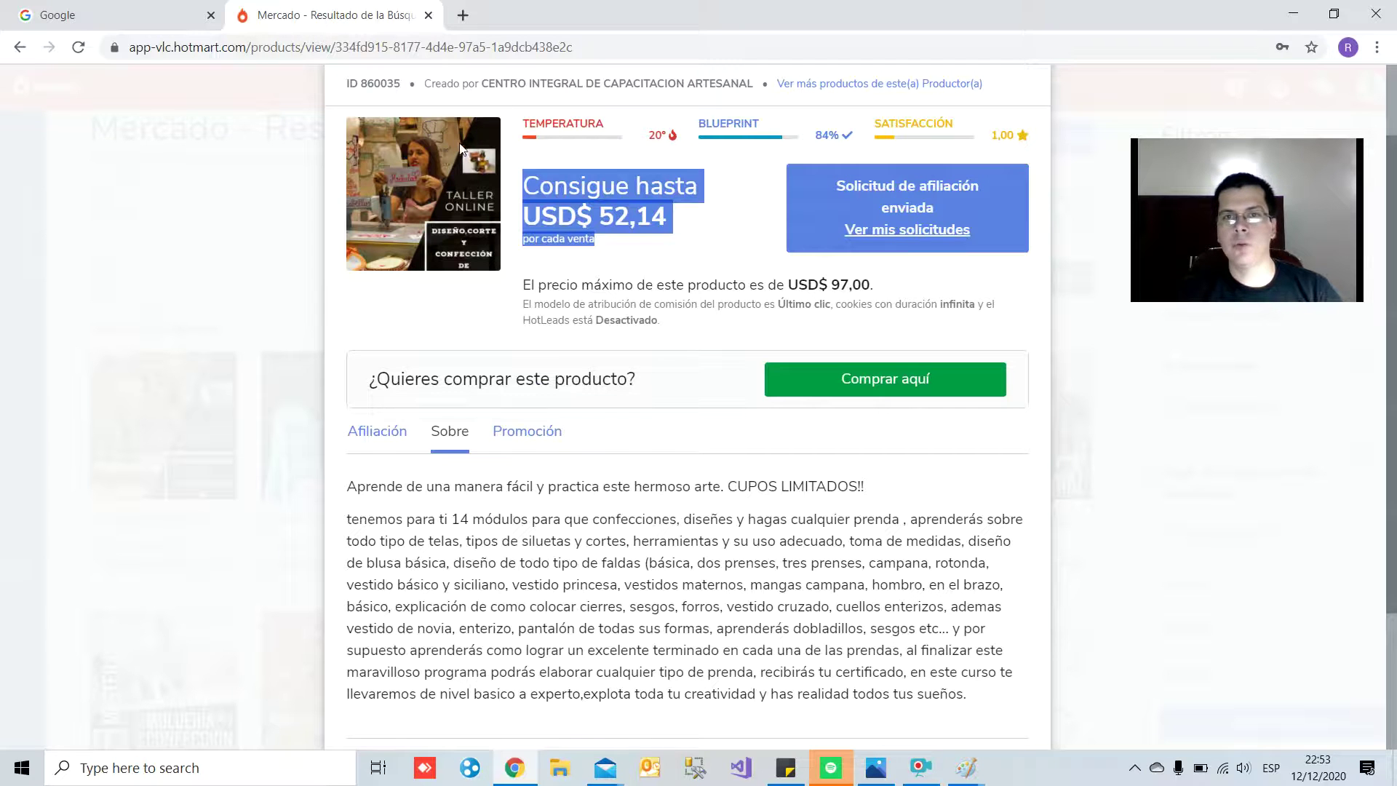
pyautogui.moveTo(835, 185); pyautogui.dragTo(949, 208)
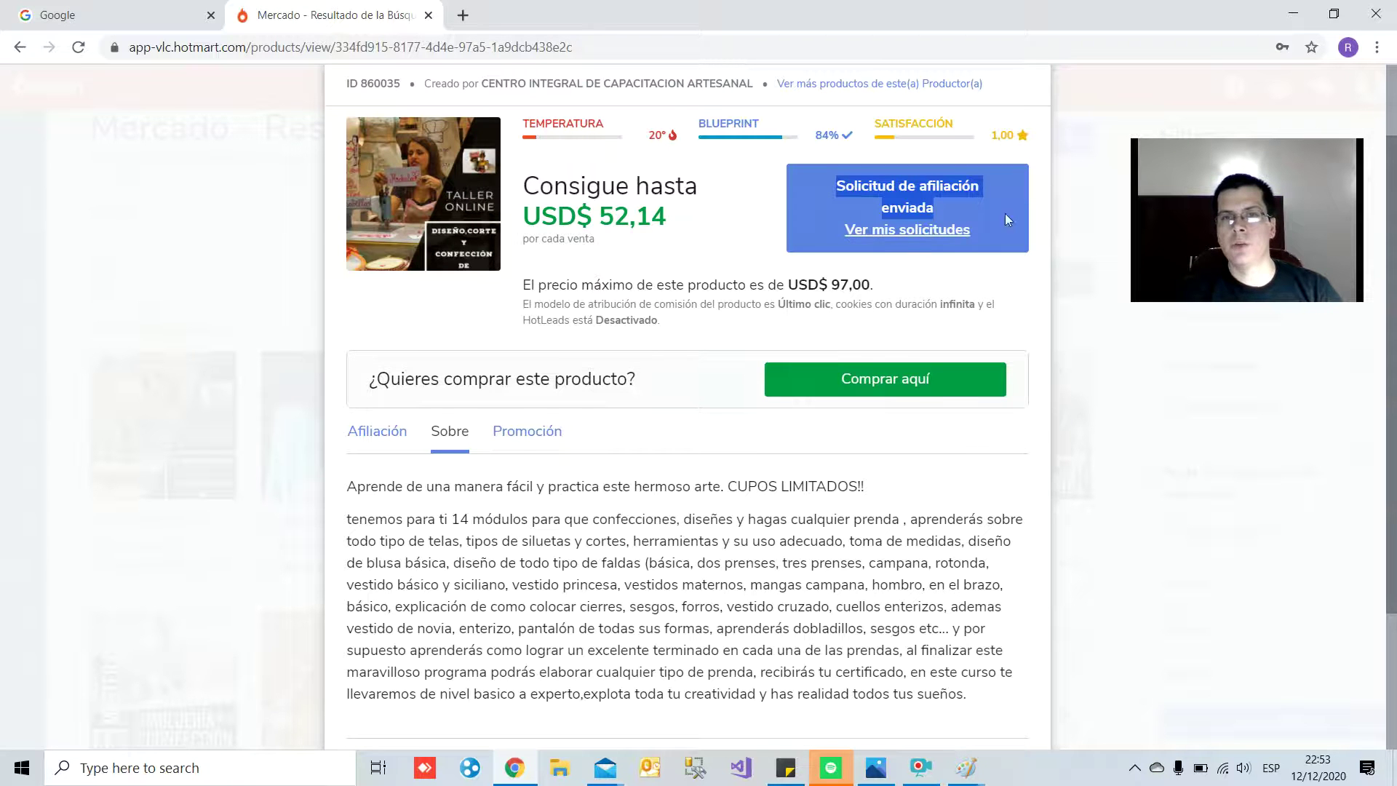
pyautogui.click(1117, 230)
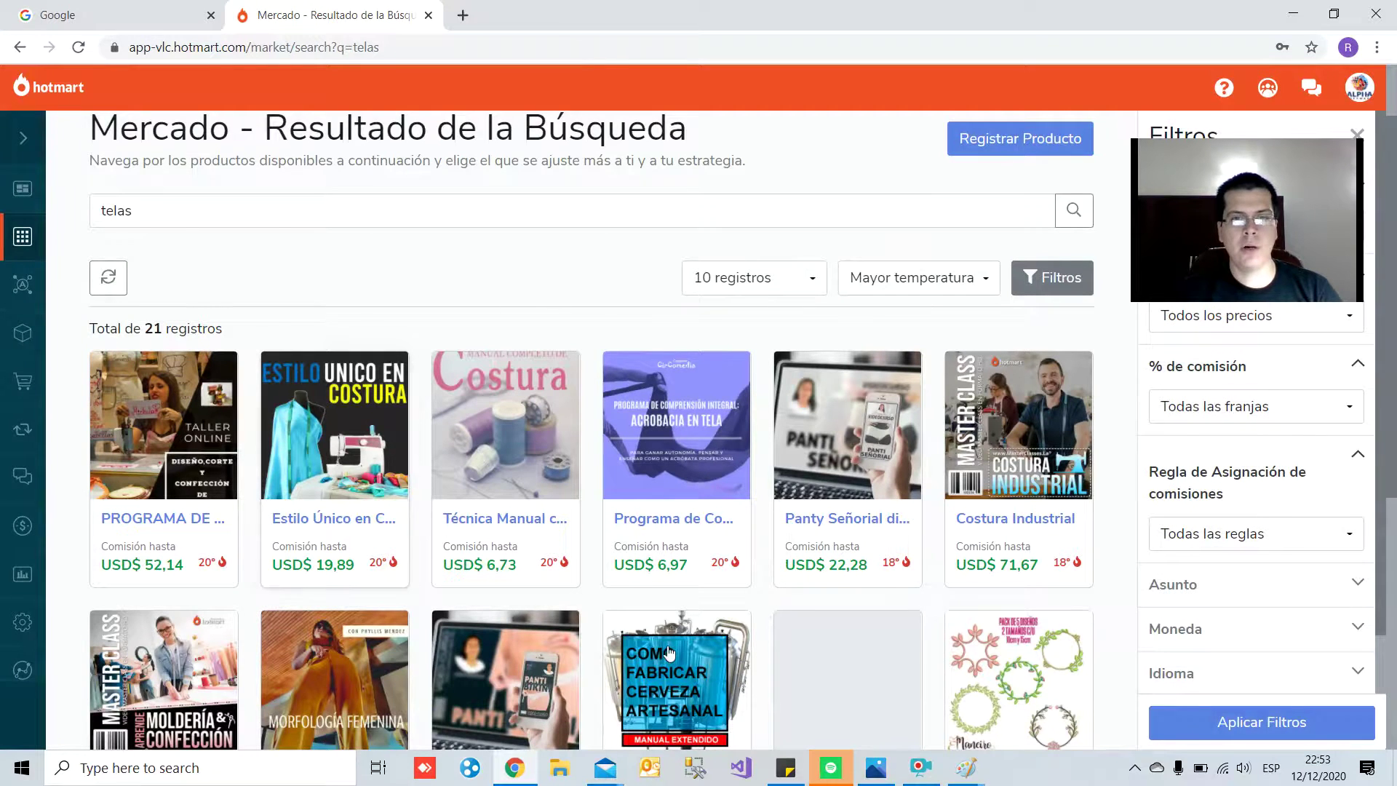
# Step: Open the product Aprende Molderia y Confección and become an affiliate of it
pyautogui.click(691, 451)
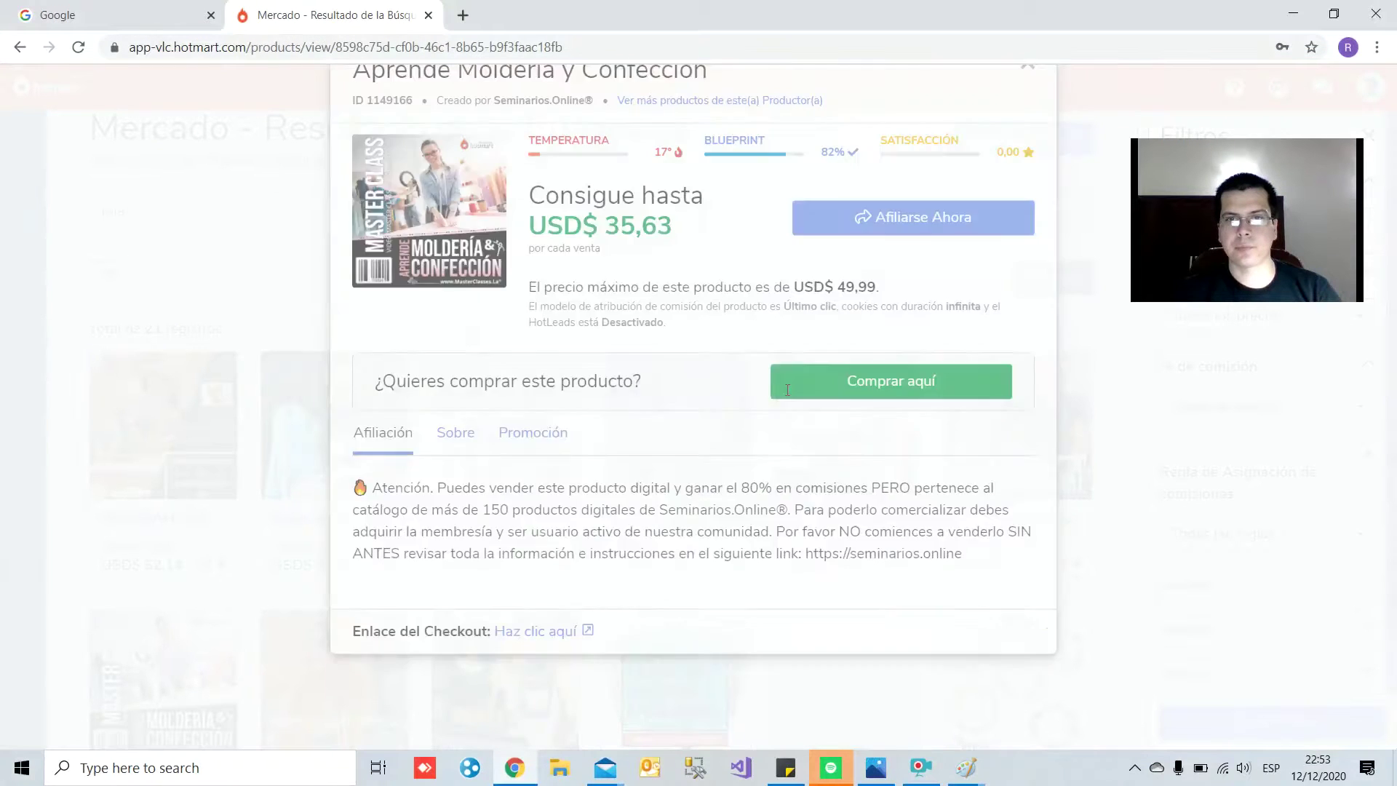
pyautogui.click(918, 267)
pyautogui.scroll(-3, 764, 342)
pyautogui.click(887, 611)
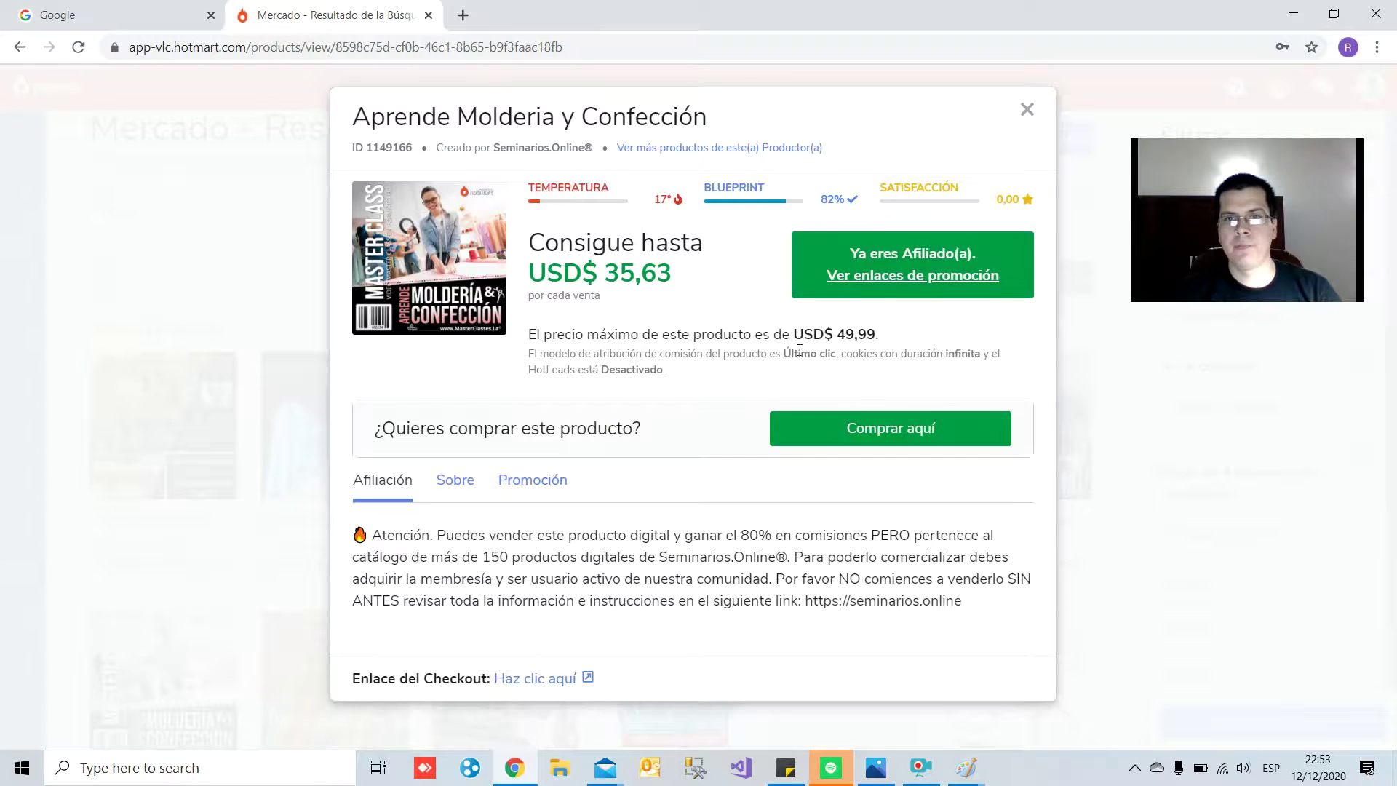
# Step: Open the promotion links of Aprende Molderia y Confección and highlight the external product page link
pyautogui.moveTo(793, 254); pyautogui.dragTo(981, 246)
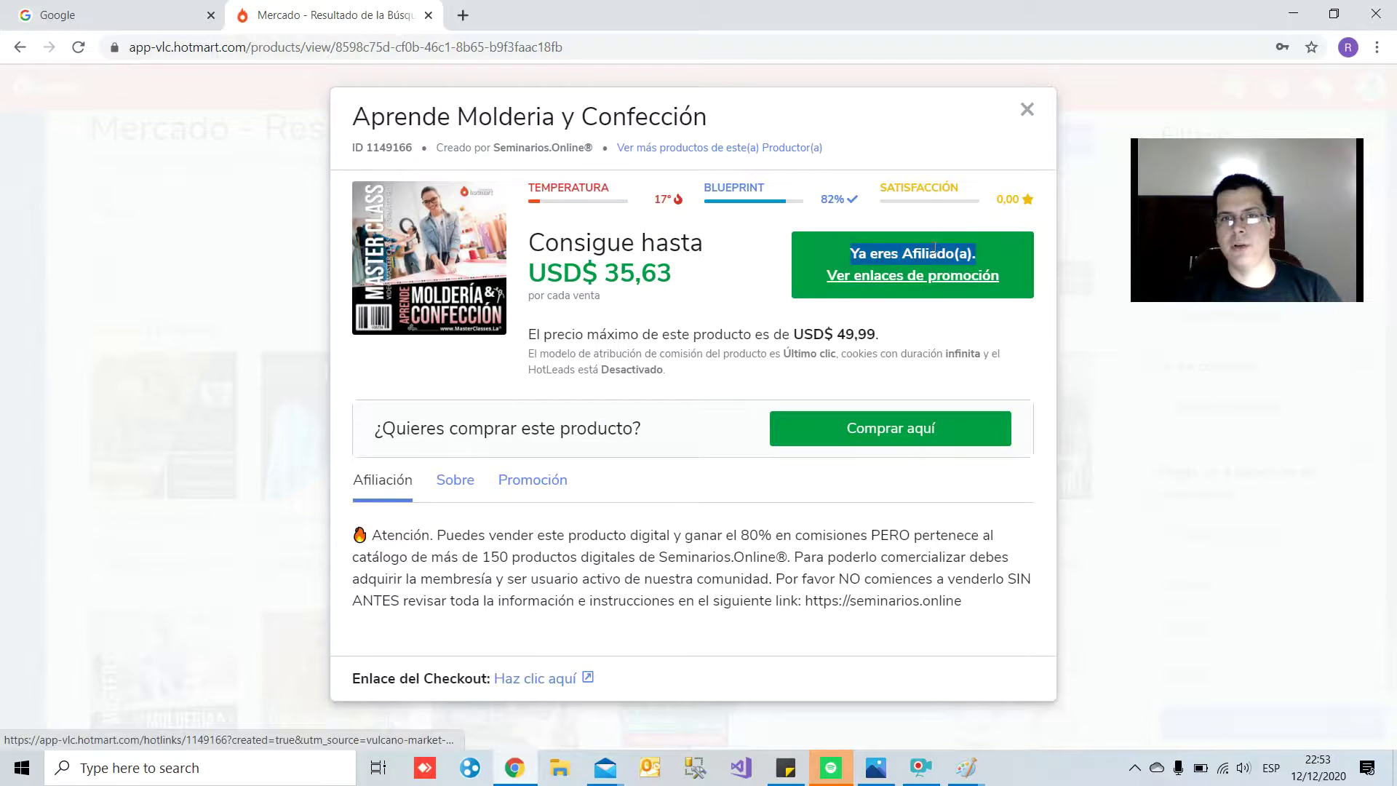
pyautogui.click(871, 289)
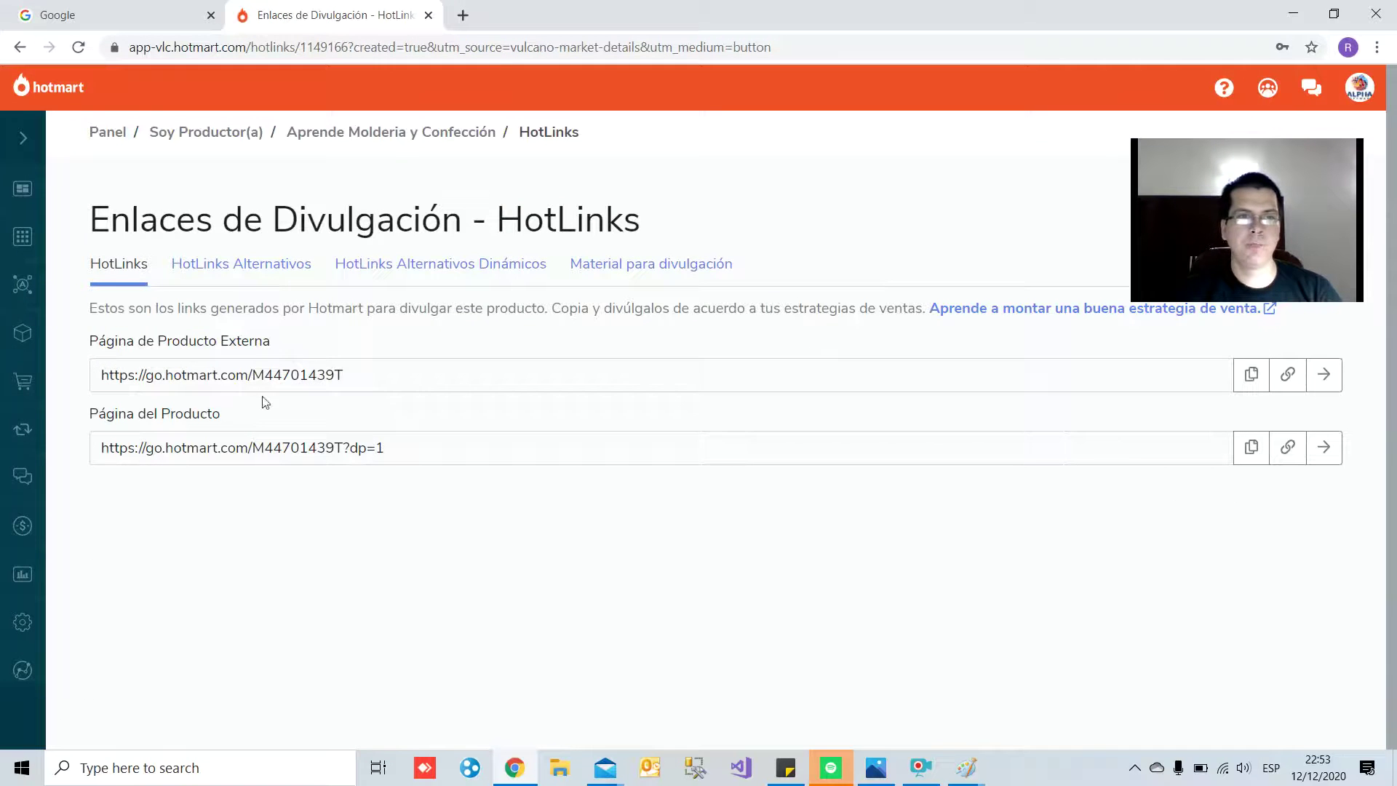
pyautogui.moveTo(343, 374); pyautogui.dragTo(94, 369)
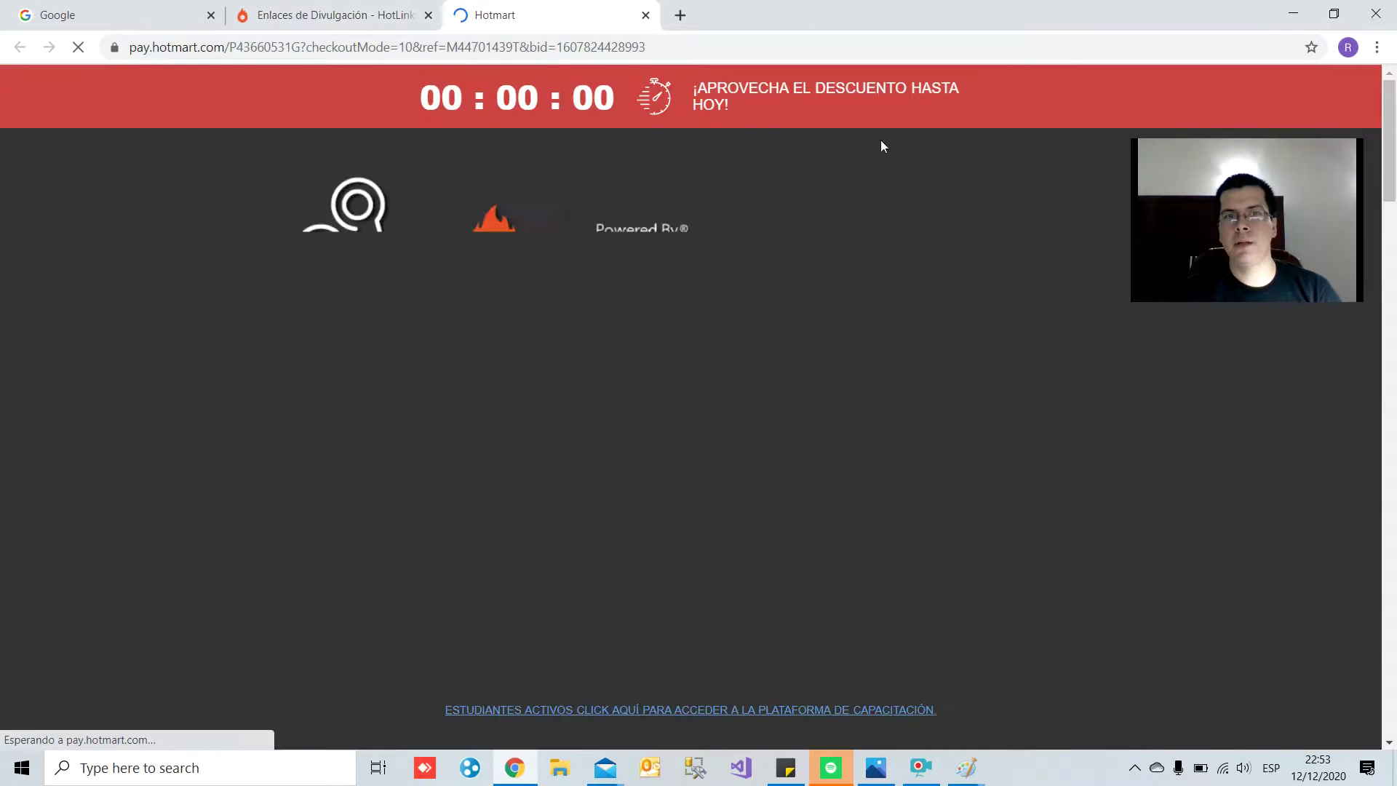
# Step: Look through the external sales page of Aprende Molderia y Confección and close its browser tab
pyautogui.scroll(-7, 610, 308)
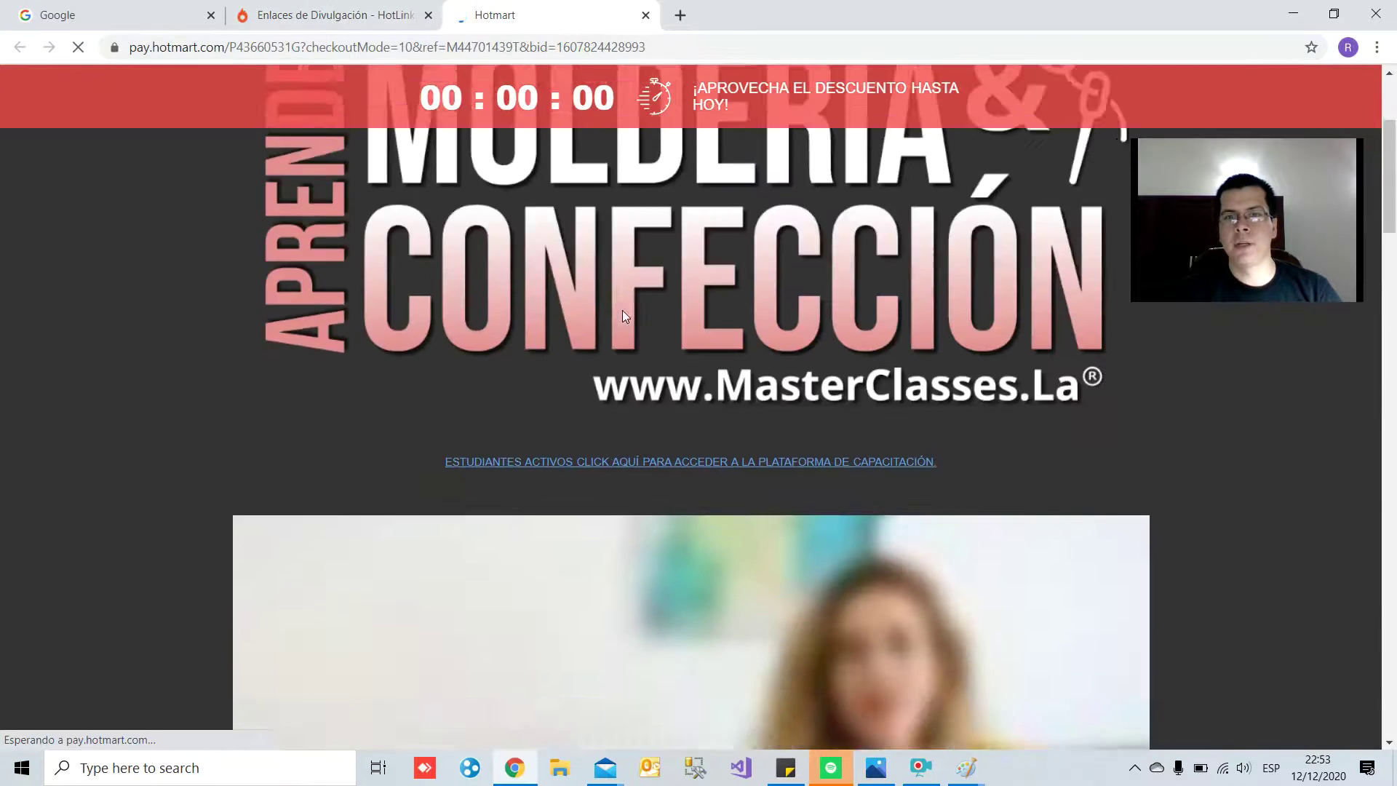
pyautogui.scroll(-20, 620, 309)
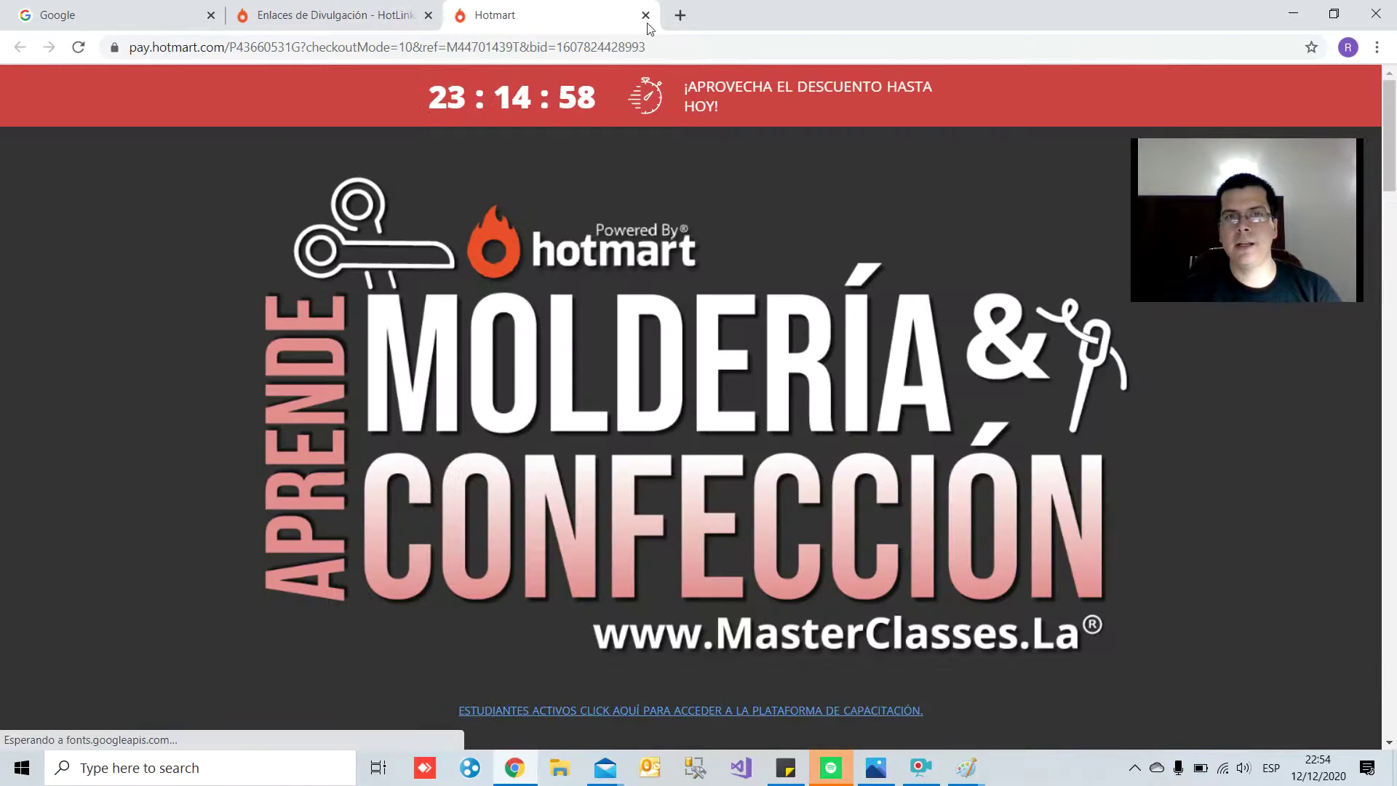
pyautogui.click(646, 15)
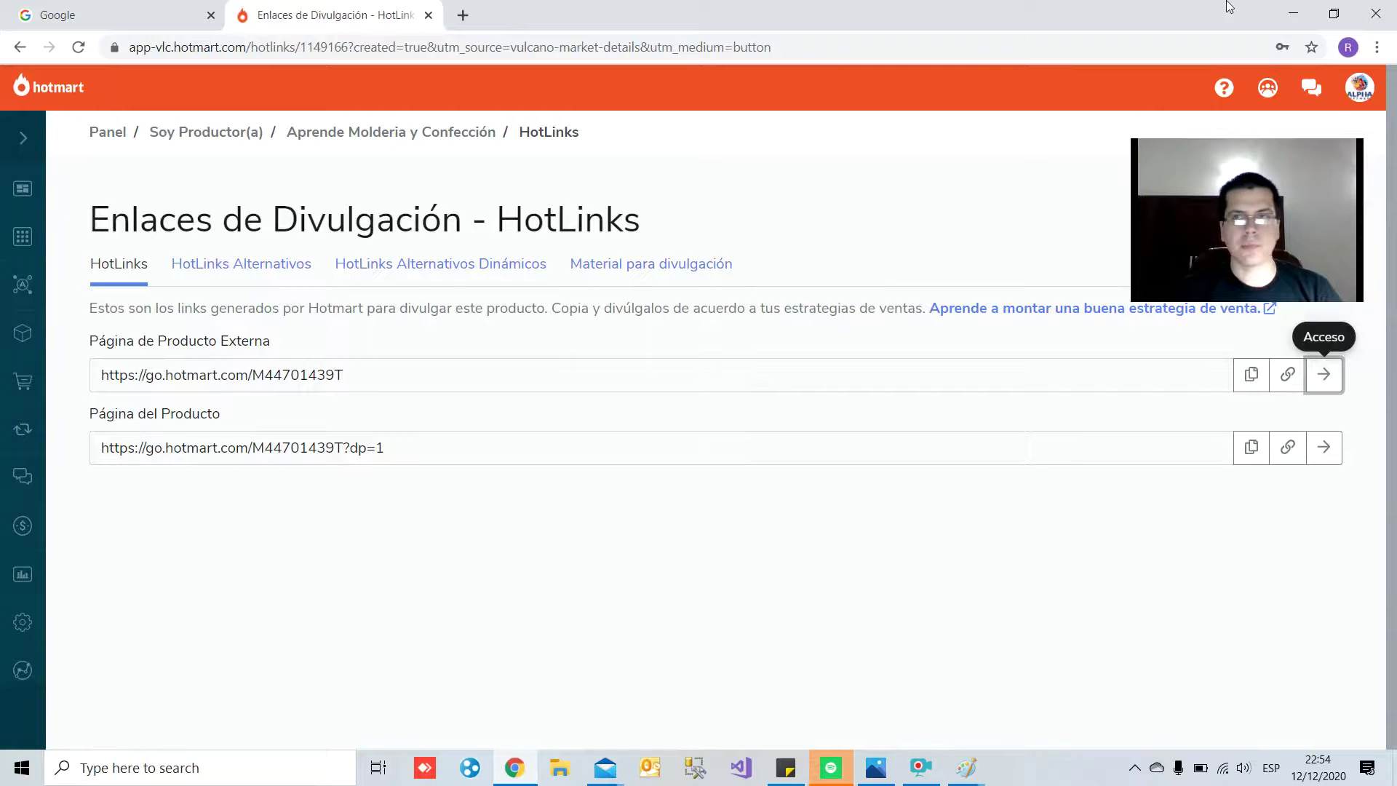
# Step: Switch to the Paint diagram of the ferreteria, clear the selection, and return to the HotLinks page in Chrome
pyautogui.click(1287, 16)
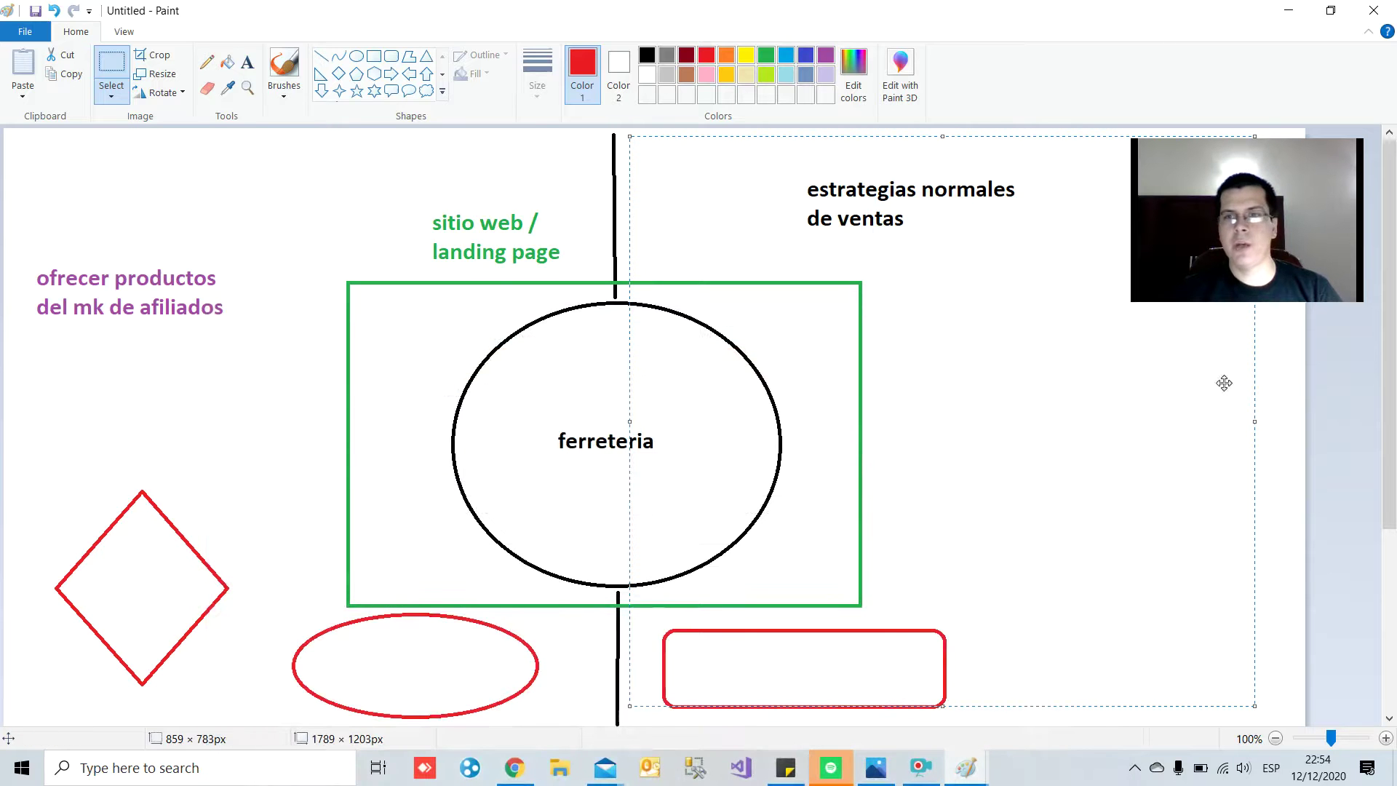
pyautogui.click(1281, 419)
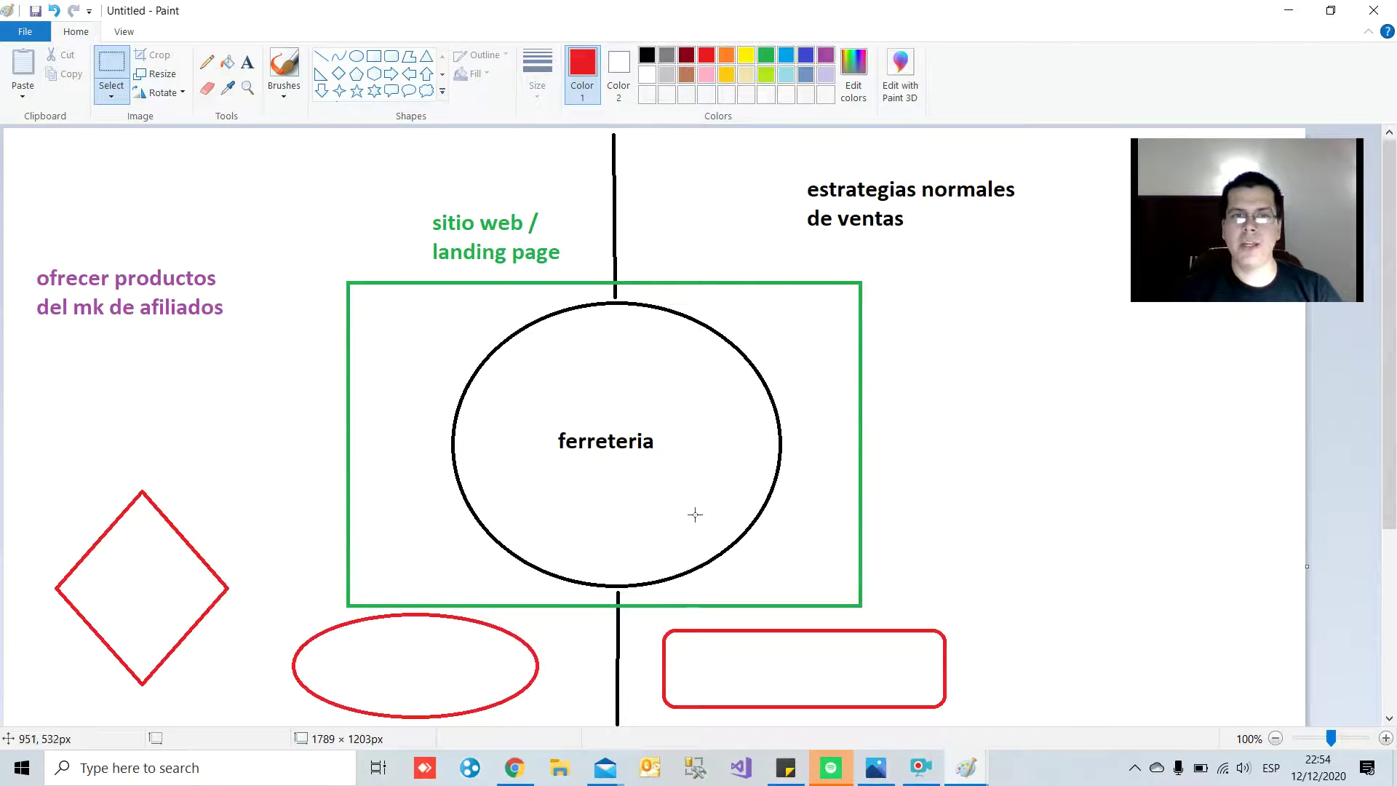
pyautogui.click(1294, 17)
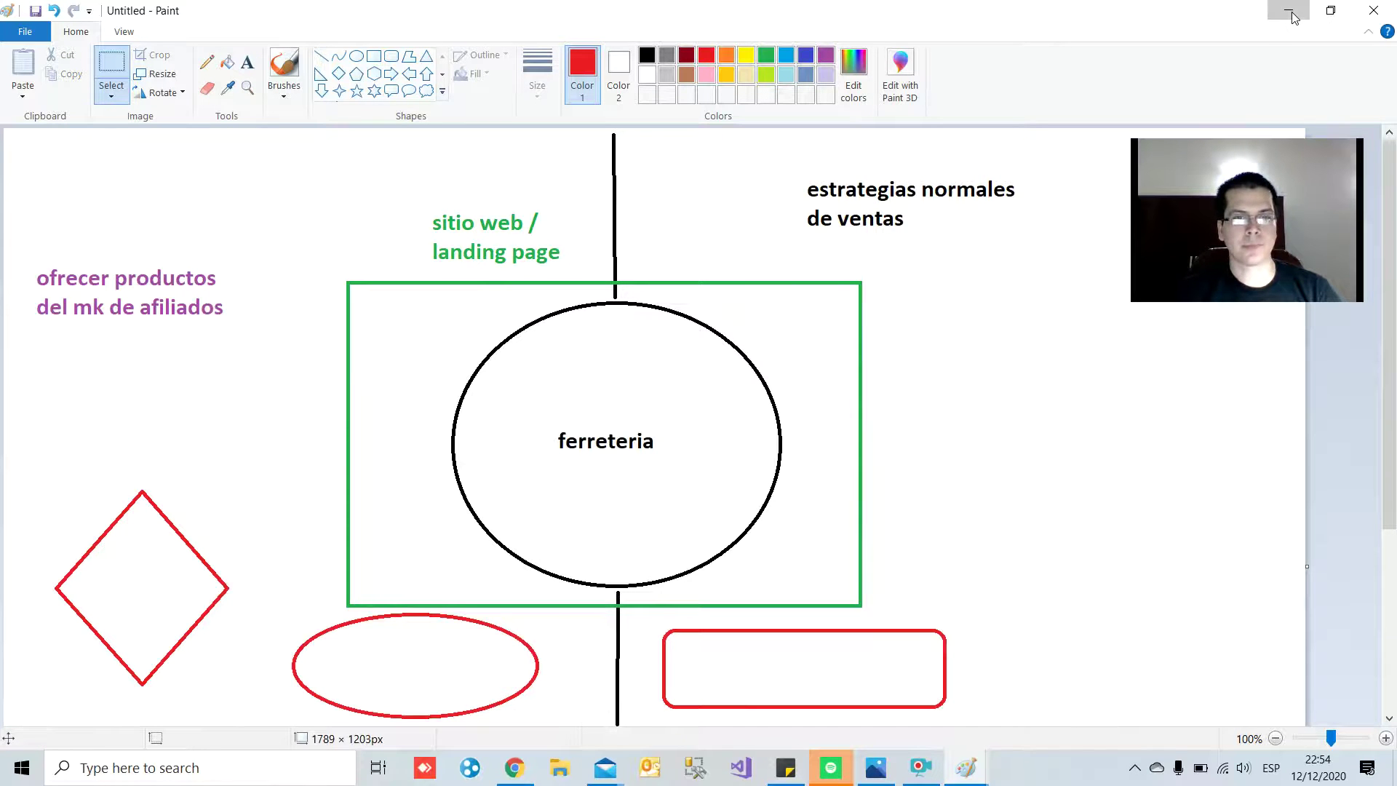
pyautogui.click(514, 767)
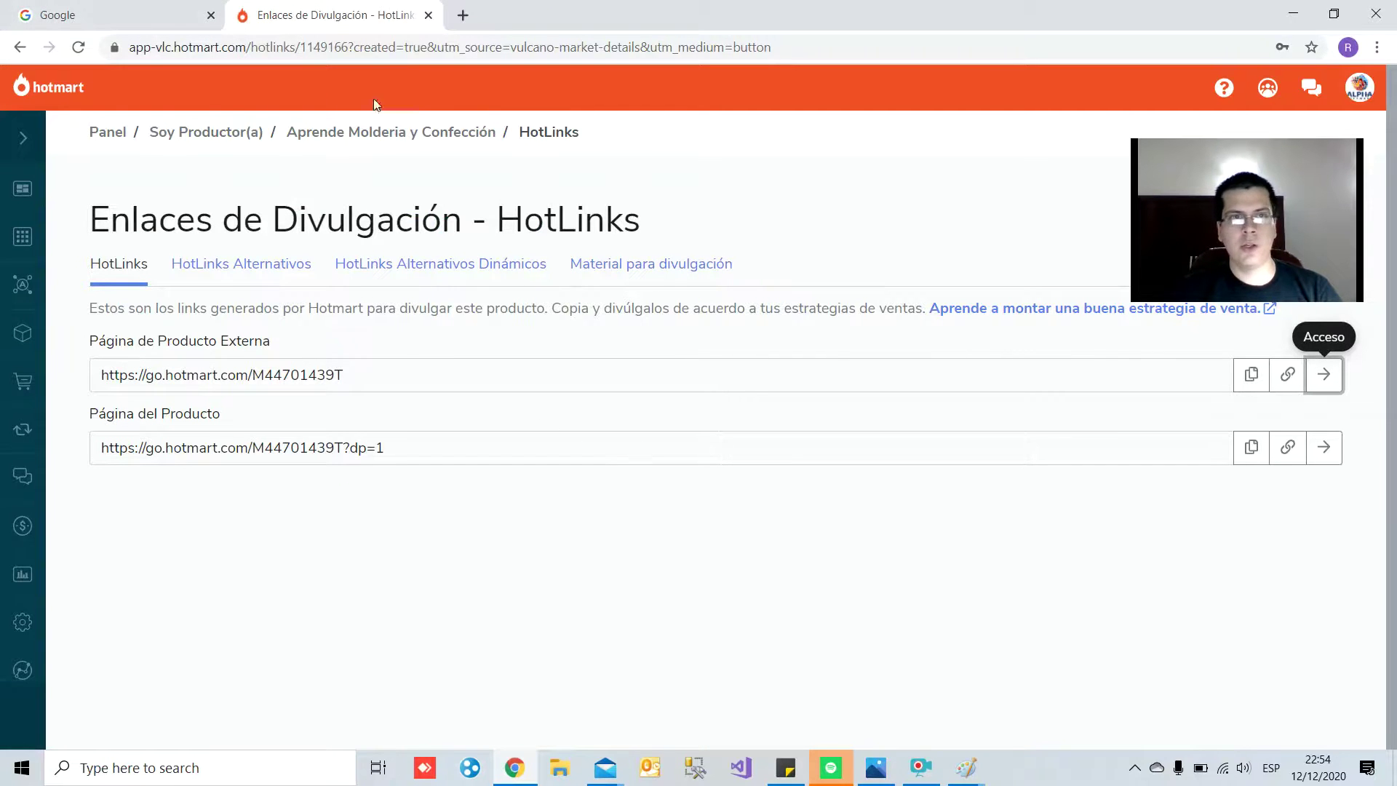
# Step: Search the Hotmart affiliate market for "alpha software"
pyautogui.moveTo(21, 234)
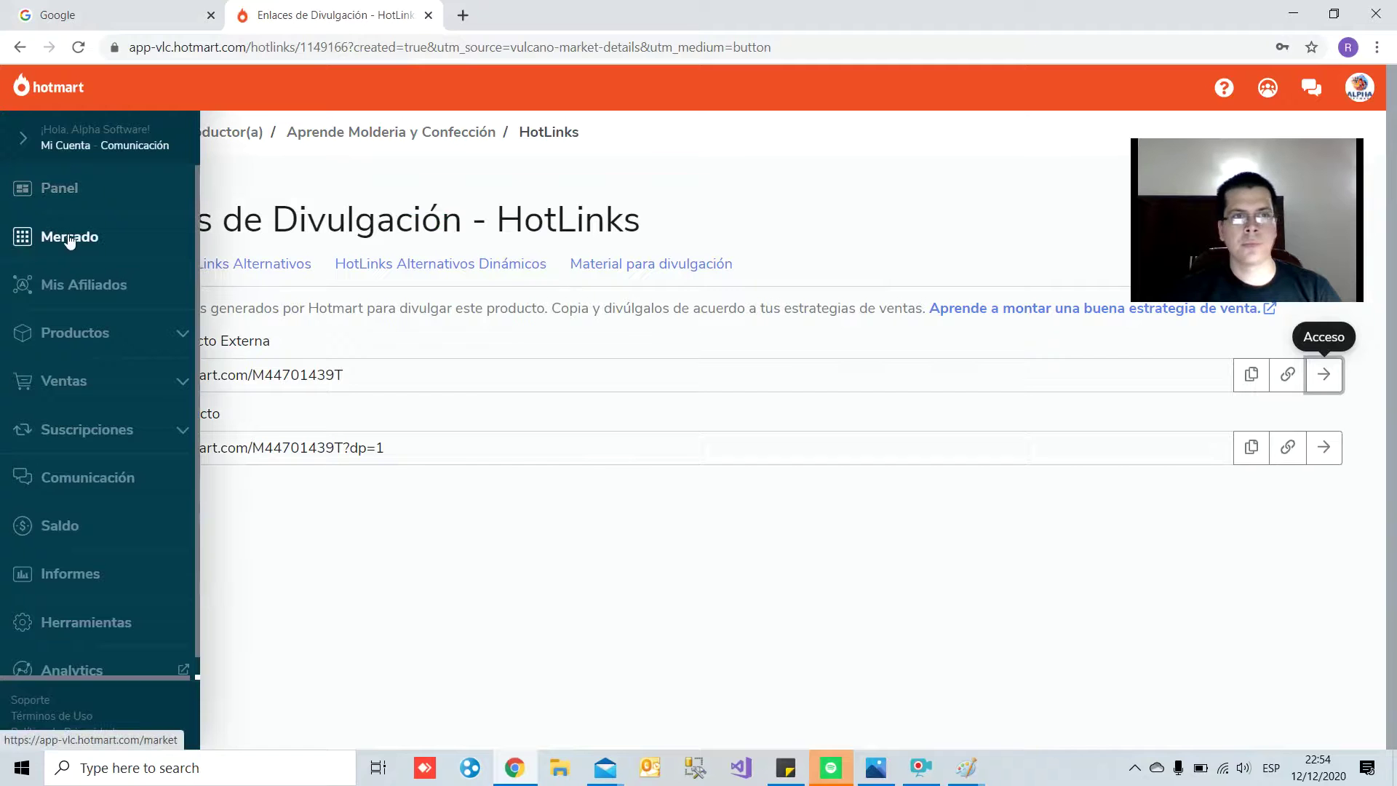
pyautogui.click(69, 239)
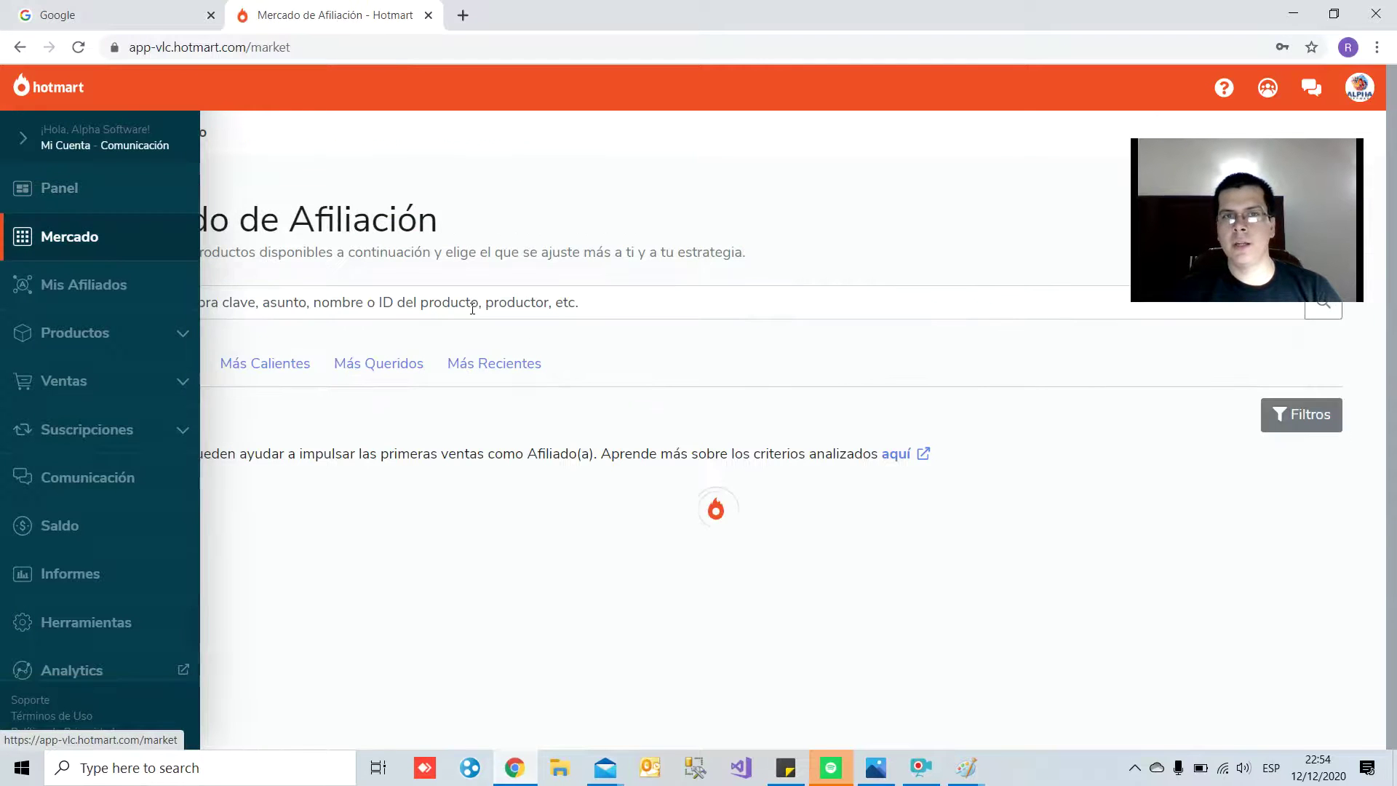
pyautogui.click(227, 306)
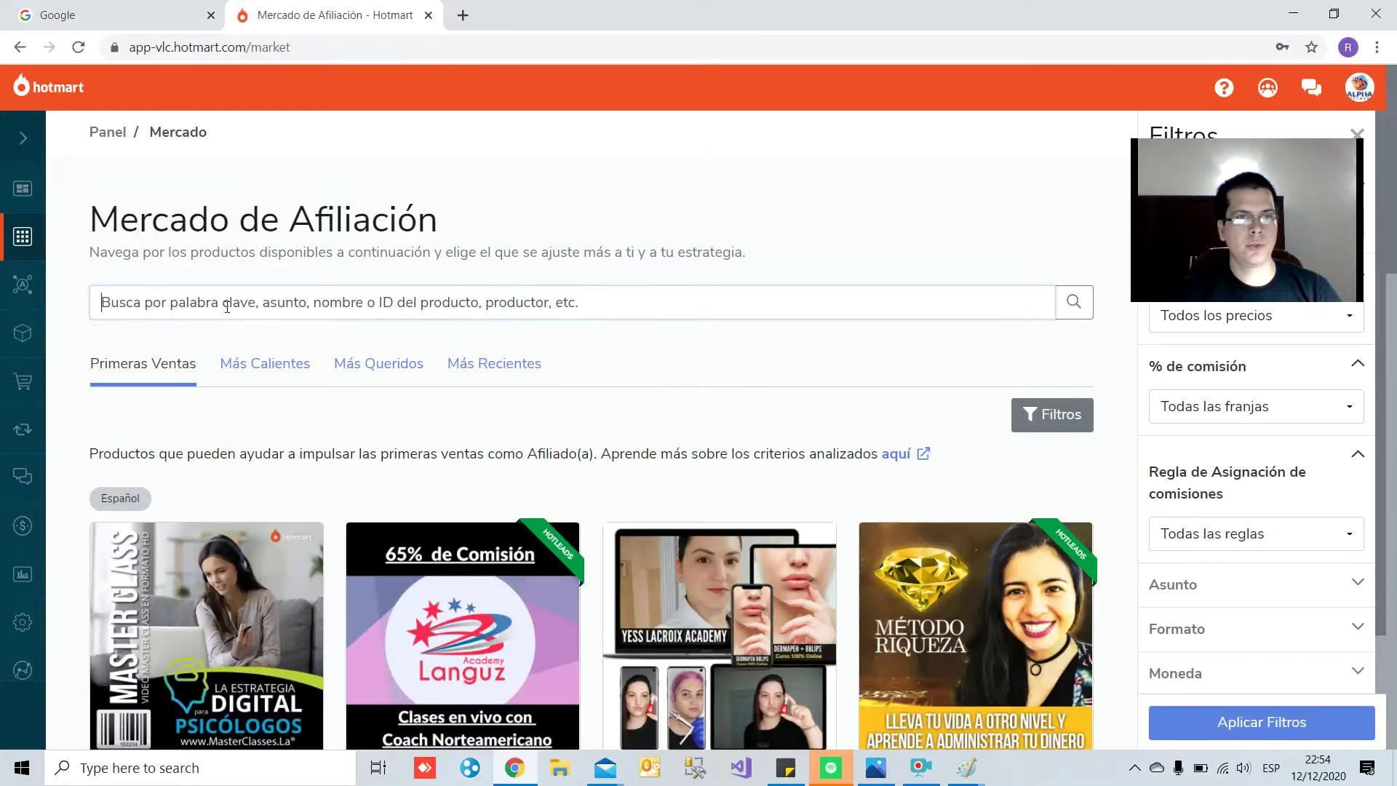
pyautogui.write('al')
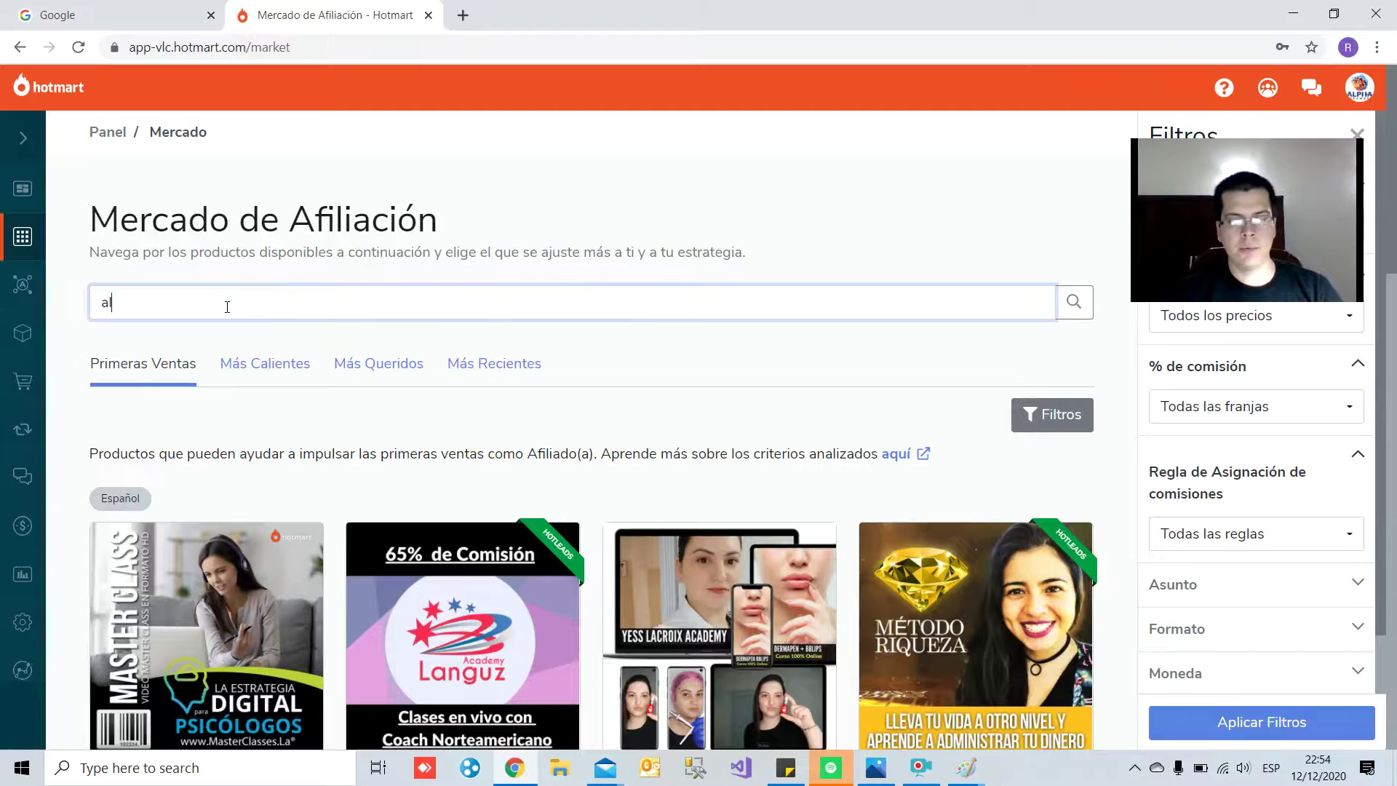
pyautogui.write('pha softw')
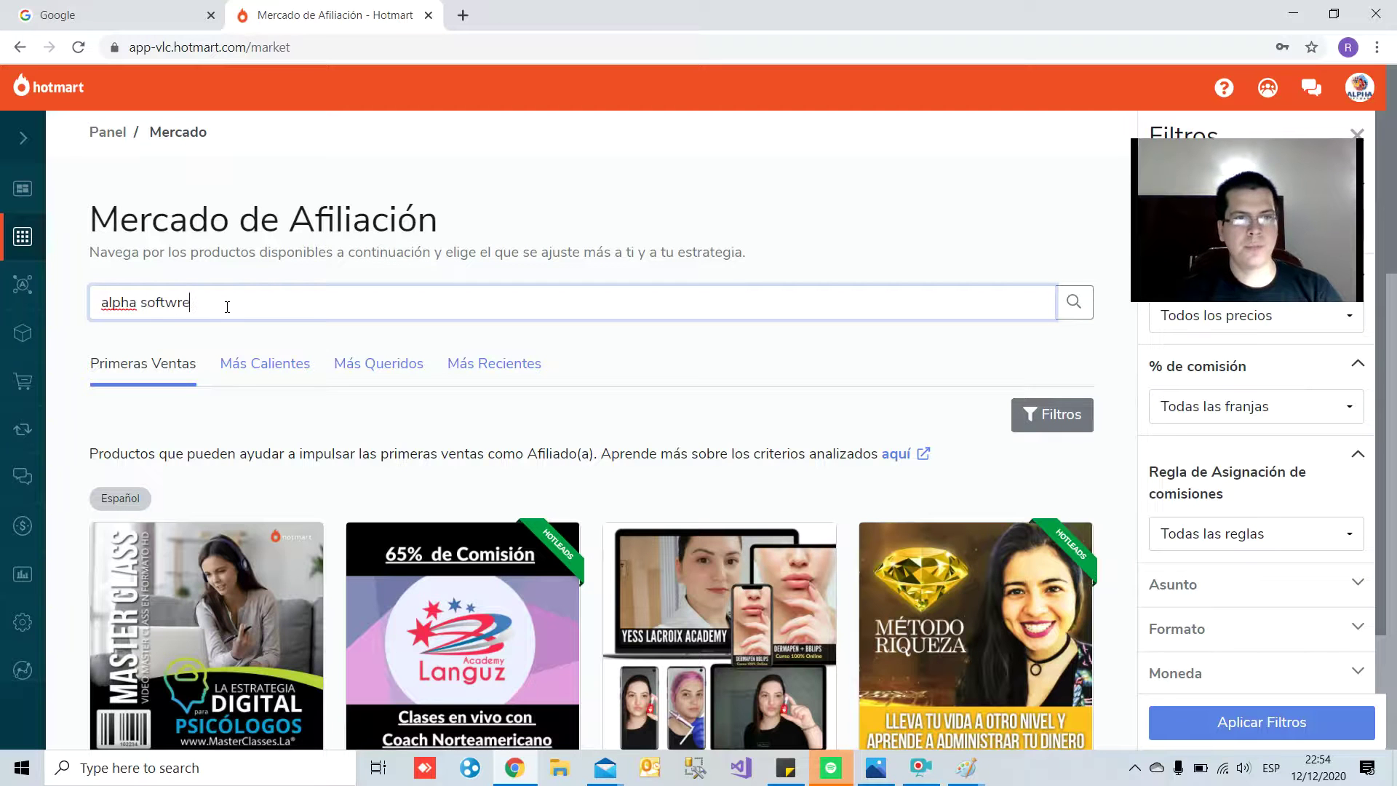
pyautogui.write('re')
pyautogui.press('Return')
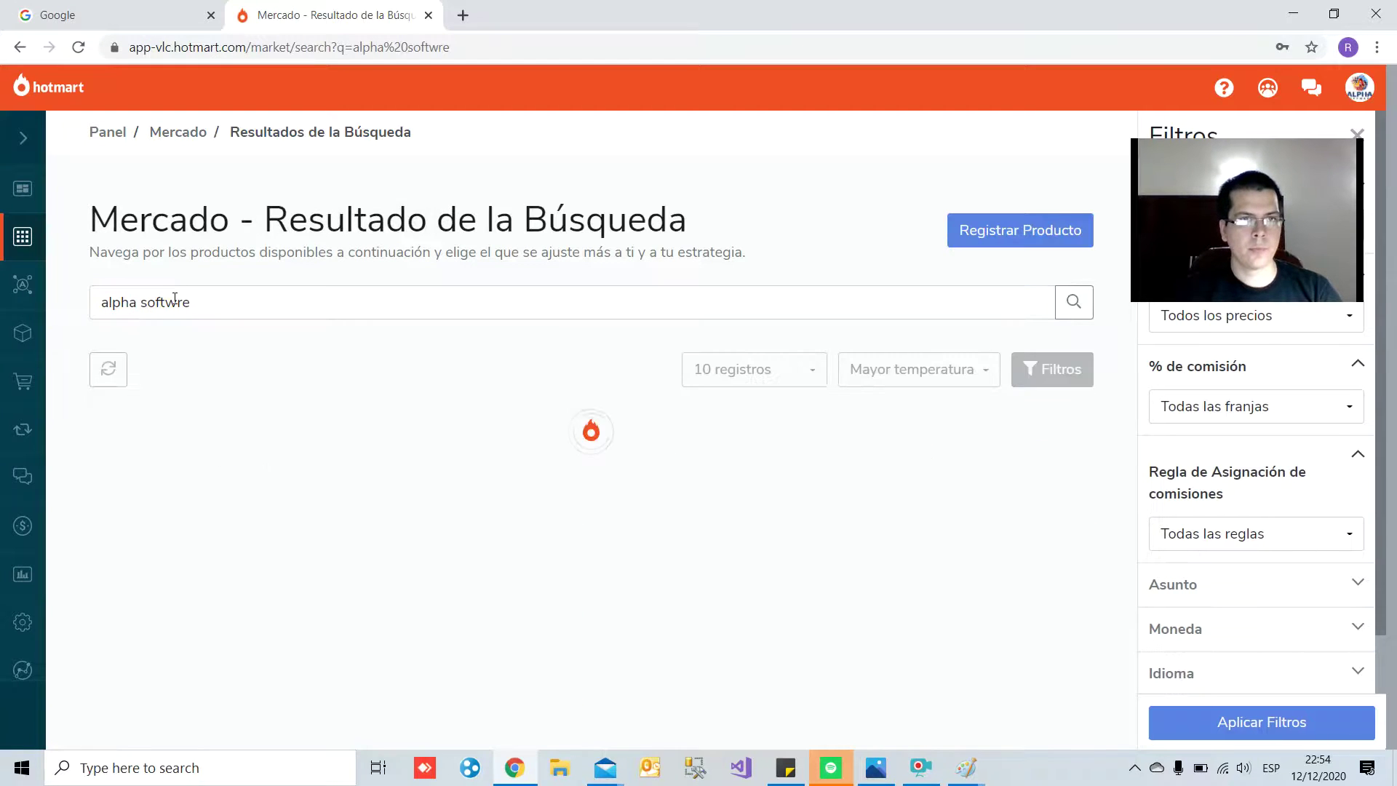
pyautogui.doubleClick(175, 299)
pyautogui.write('software')
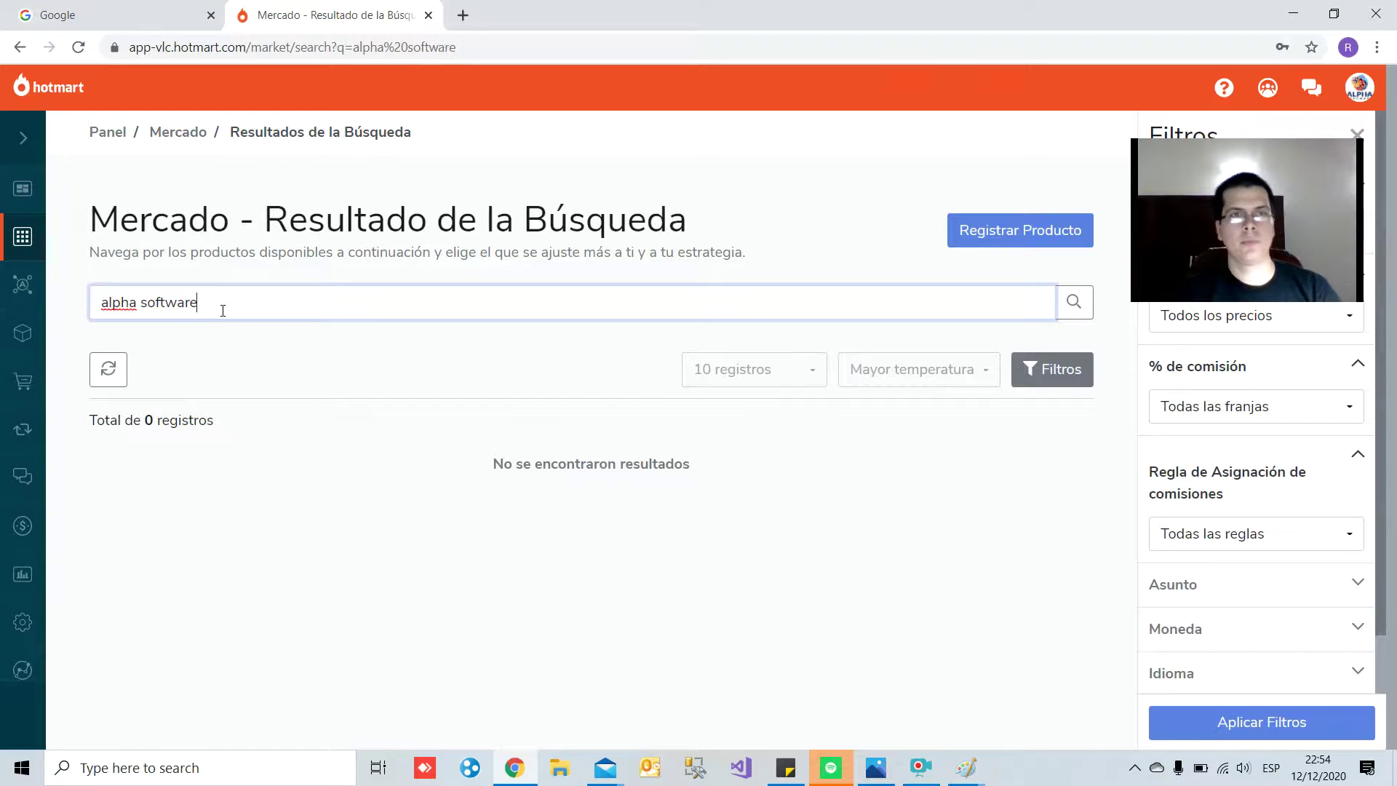
pyautogui.press('Return')
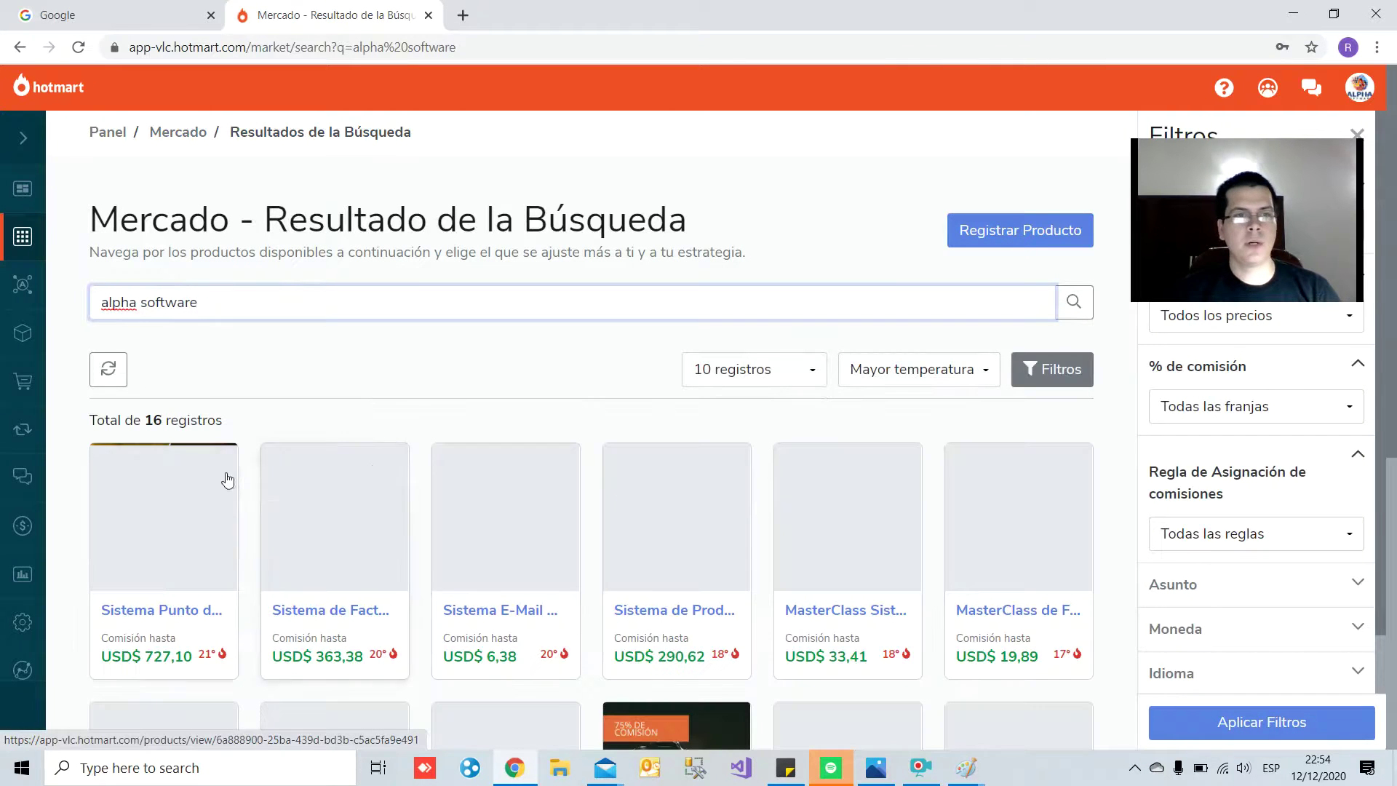
# Step: Look over the products found for alpha software and open the details of Sistema Punto de Venta
pyautogui.scroll(-3, 225, 475)
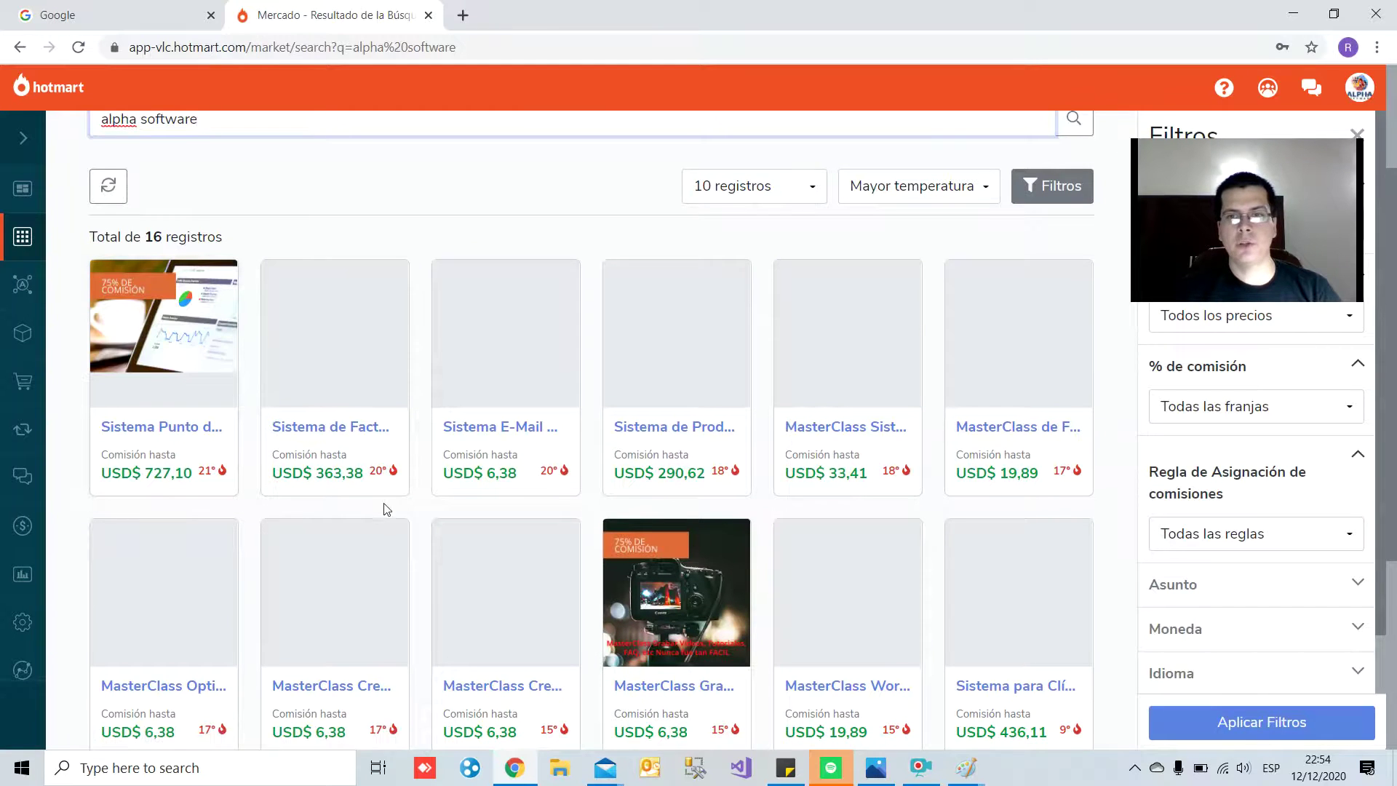
pyautogui.scroll(-1, 342, 458)
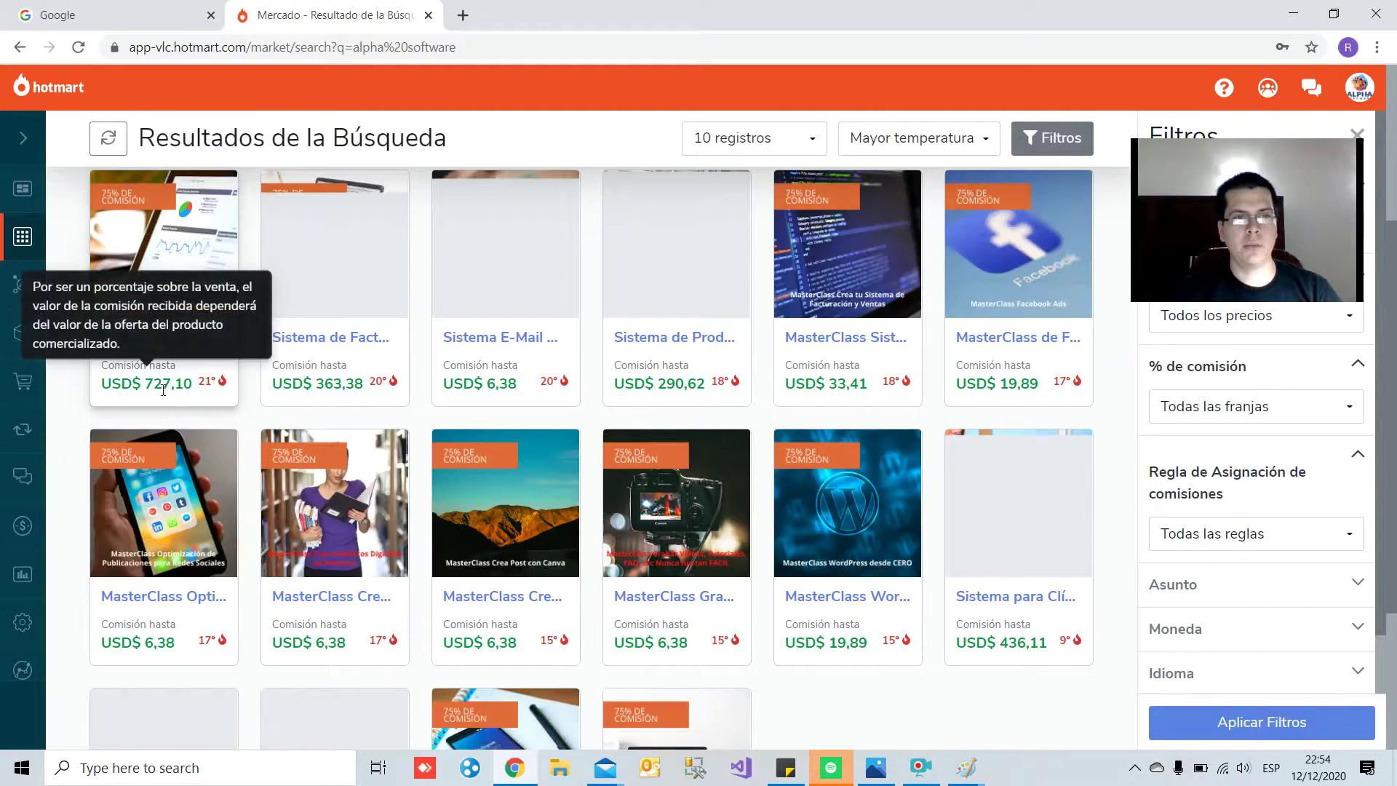
pyautogui.scroll(-1, 312, 530)
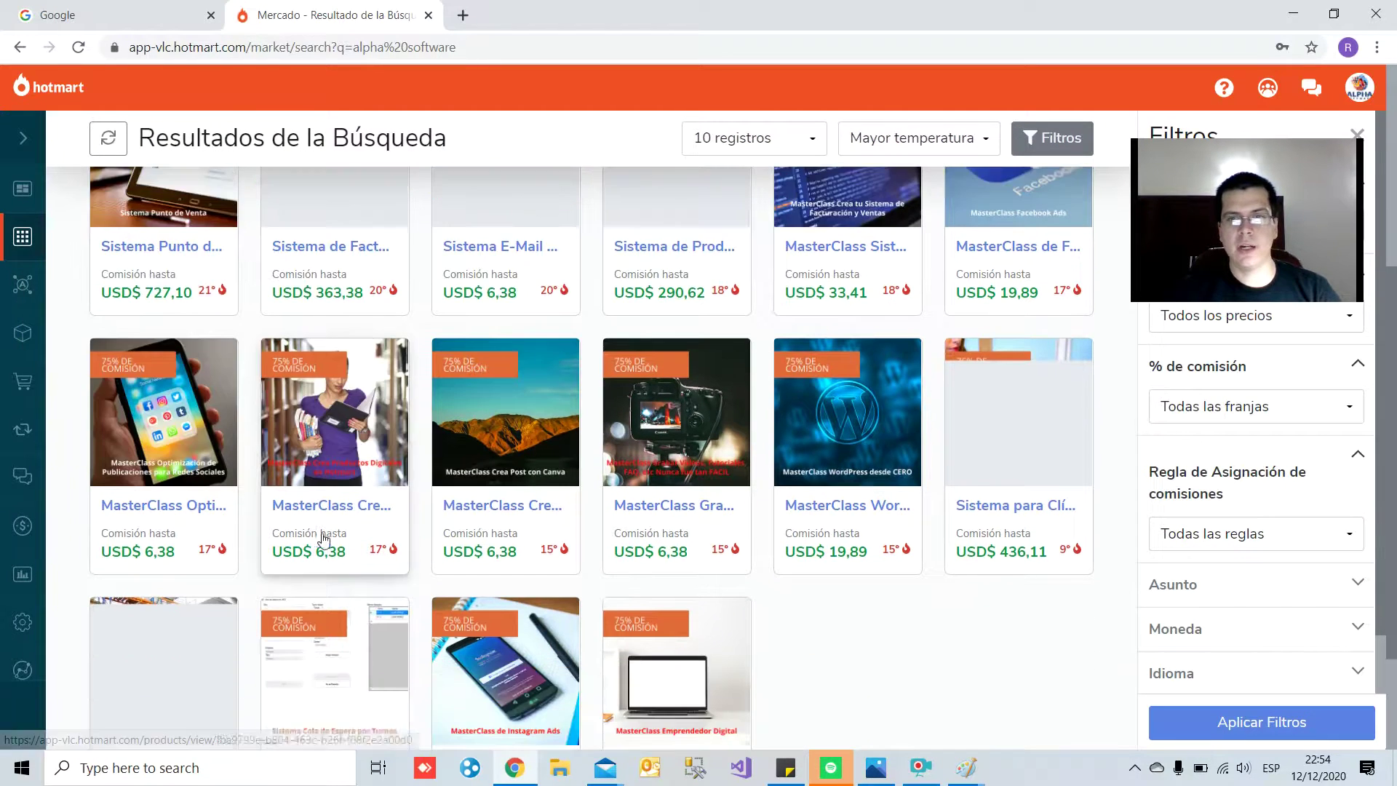
pyautogui.scroll(-2, 647, 583)
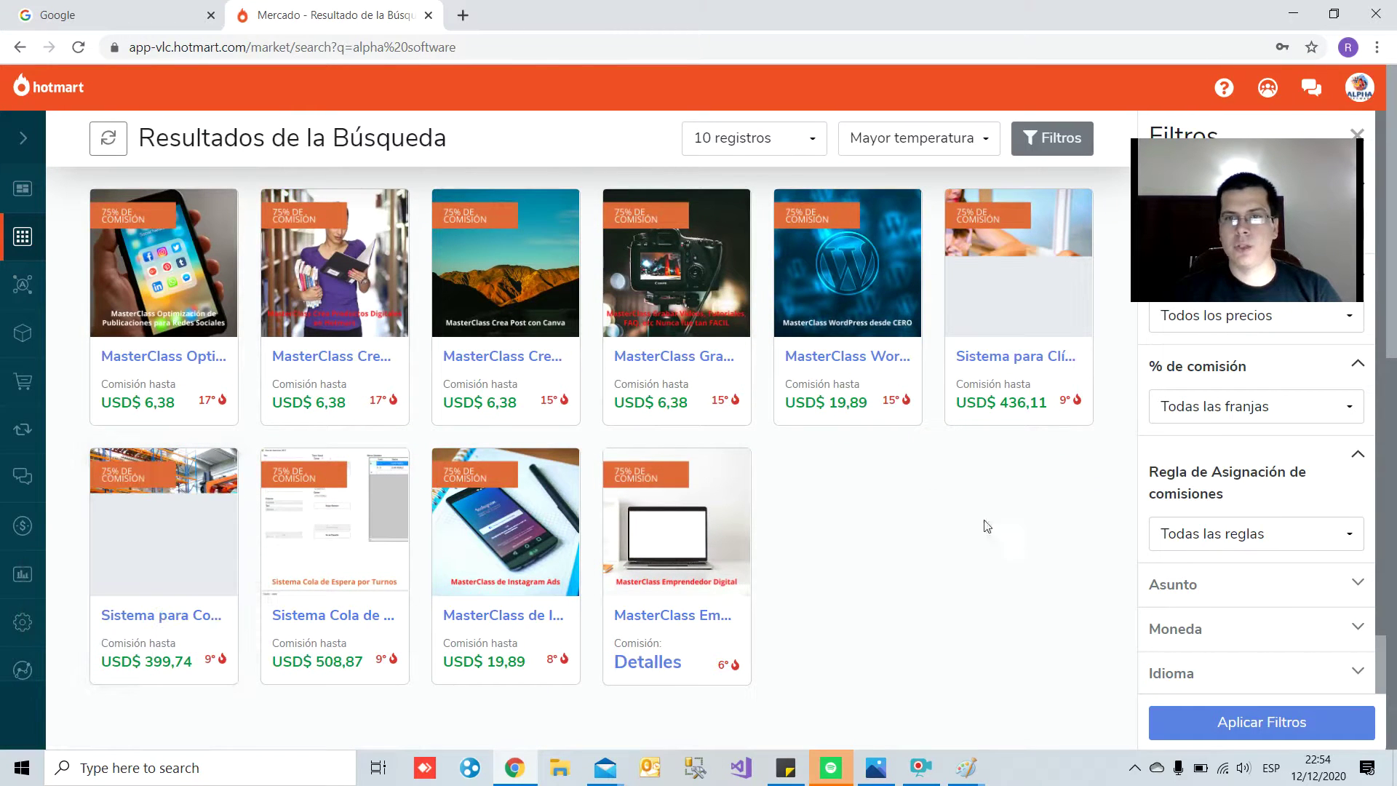
pyautogui.scroll(5, 1002, 464)
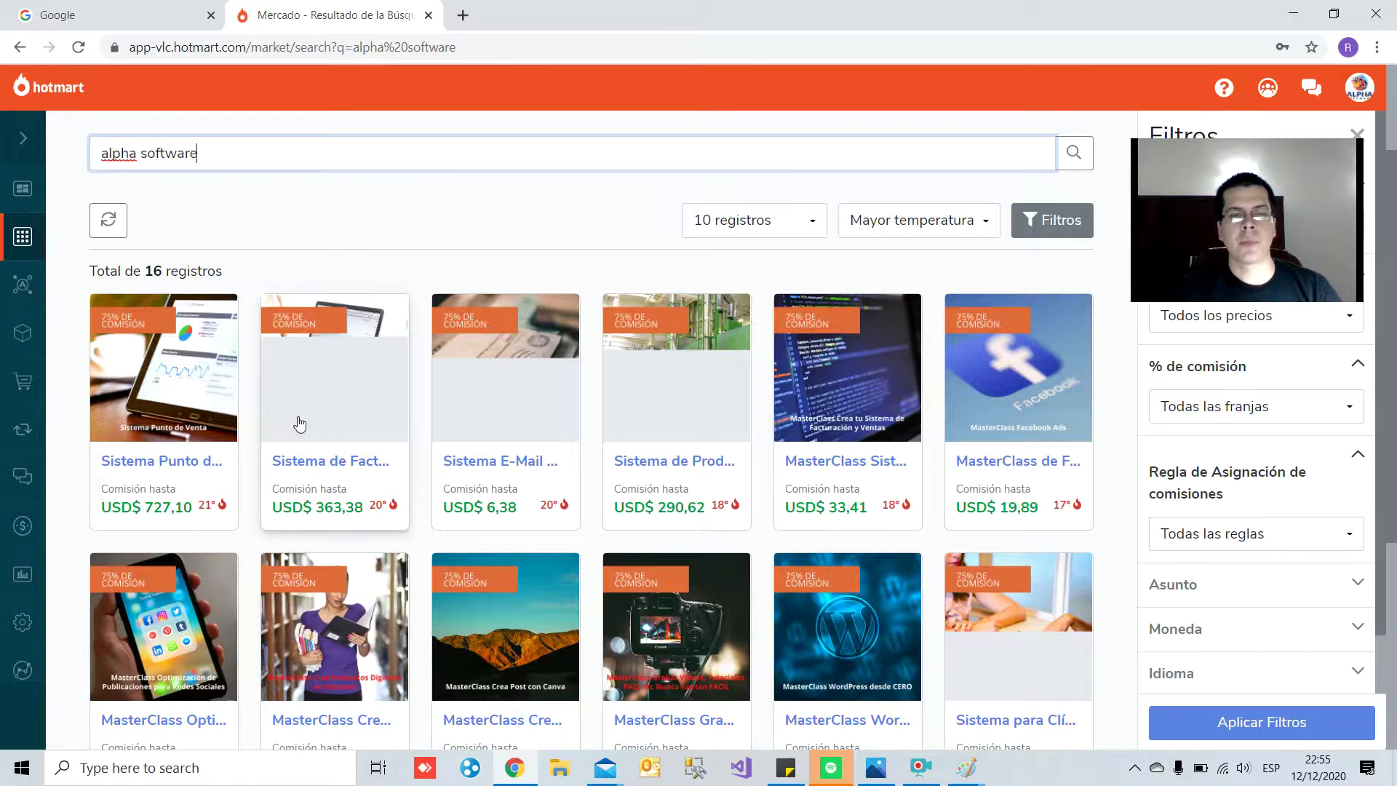
pyautogui.click(168, 355)
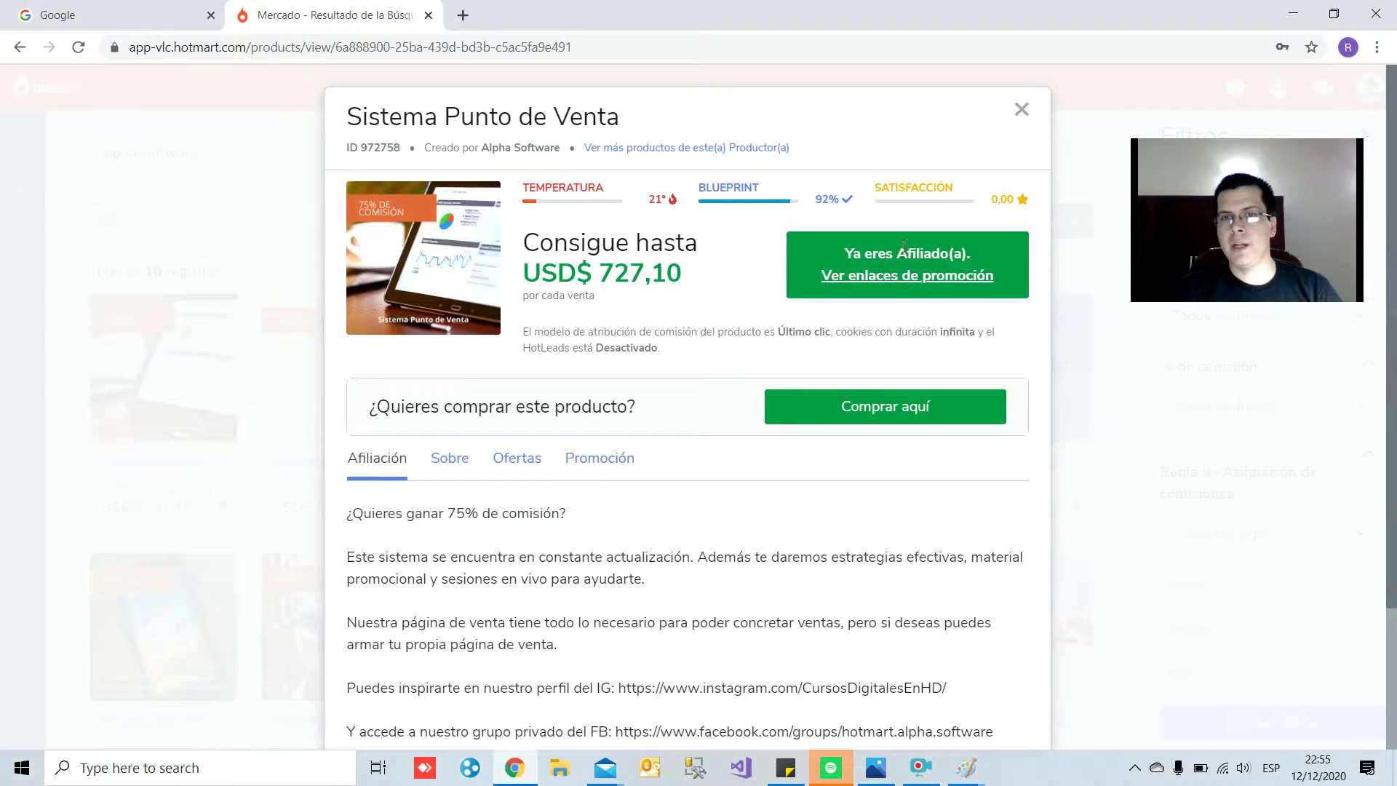
# Step: Open the promotion links of Sistema Punto de Venta and highlight the external product page link
pyautogui.moveTo(845, 262); pyautogui.dragTo(964, 255)
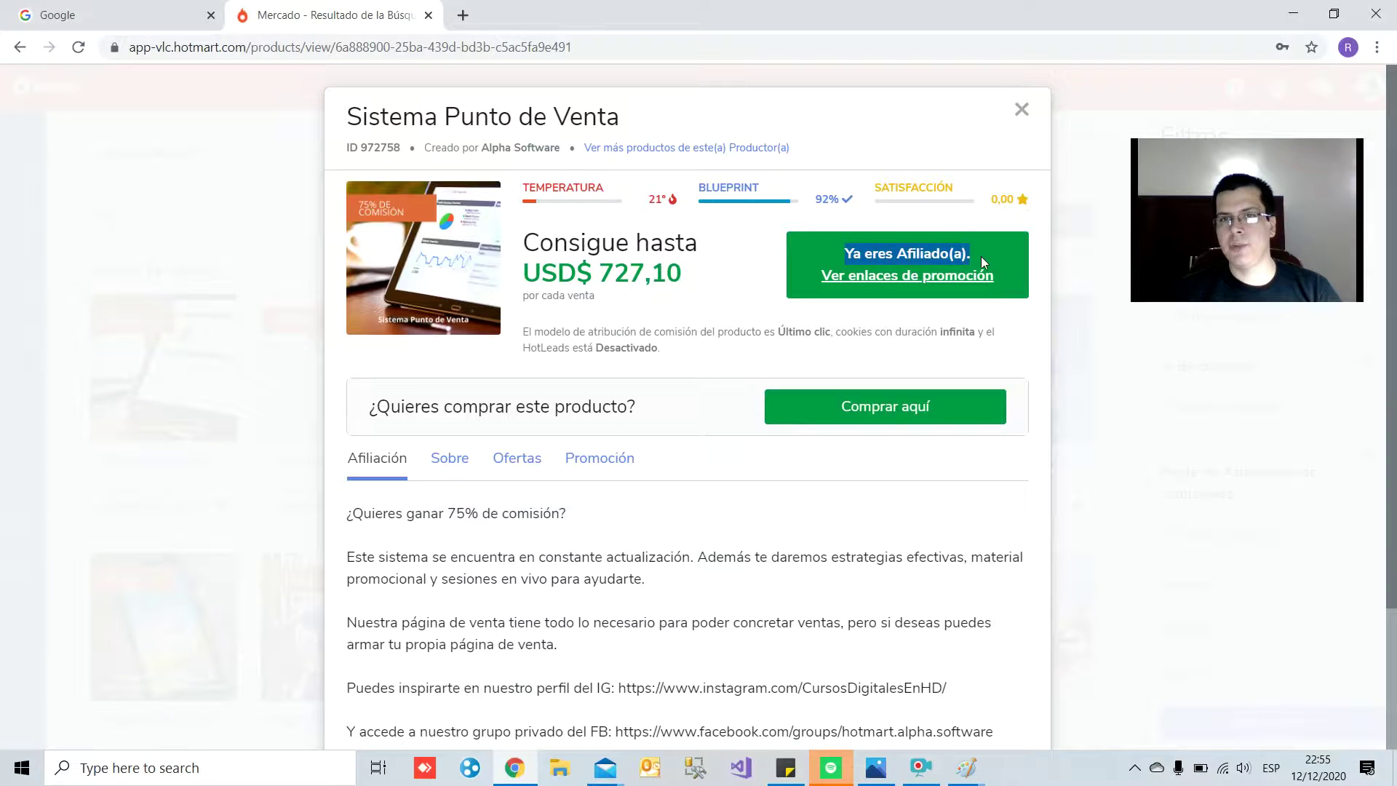
pyautogui.click(912, 281)
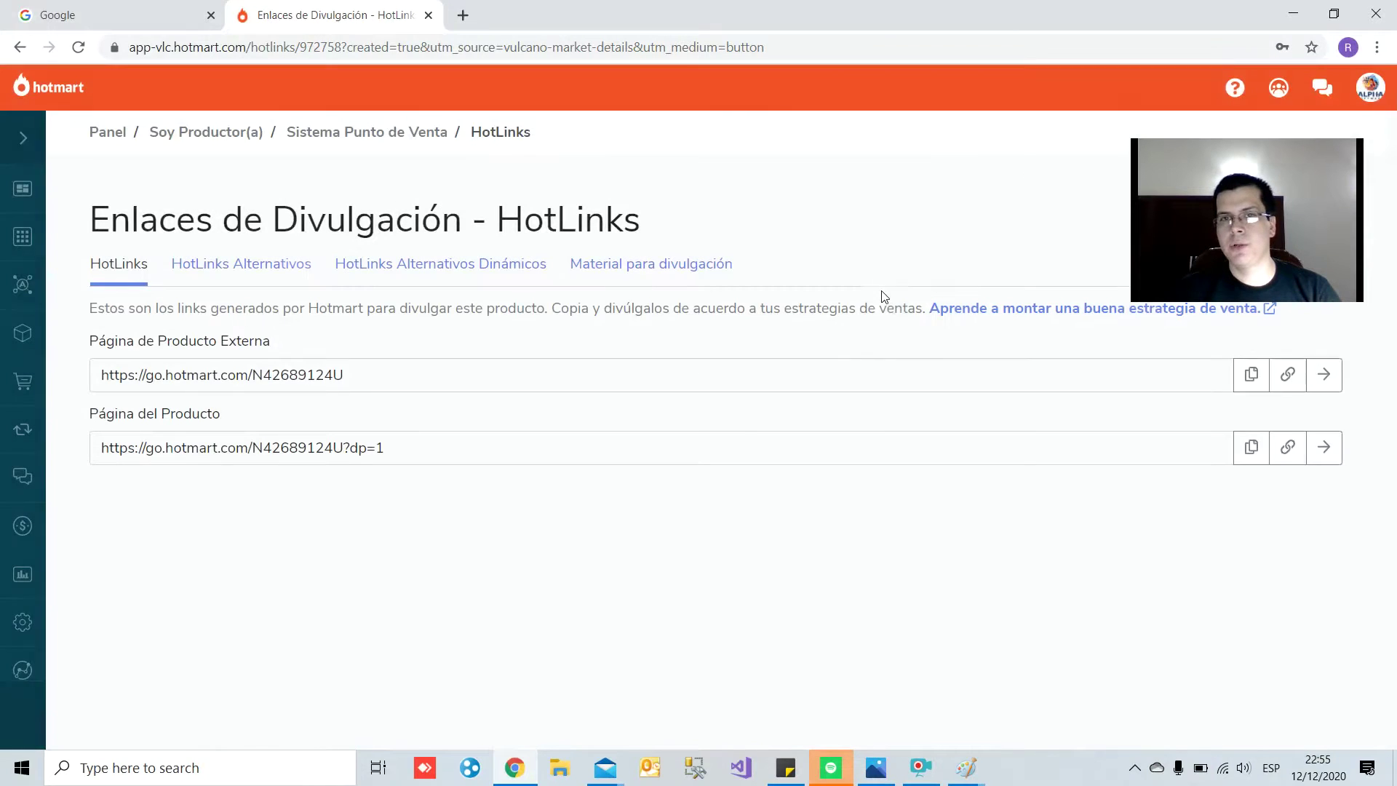
pyautogui.moveTo(115, 372); pyautogui.dragTo(356, 359)
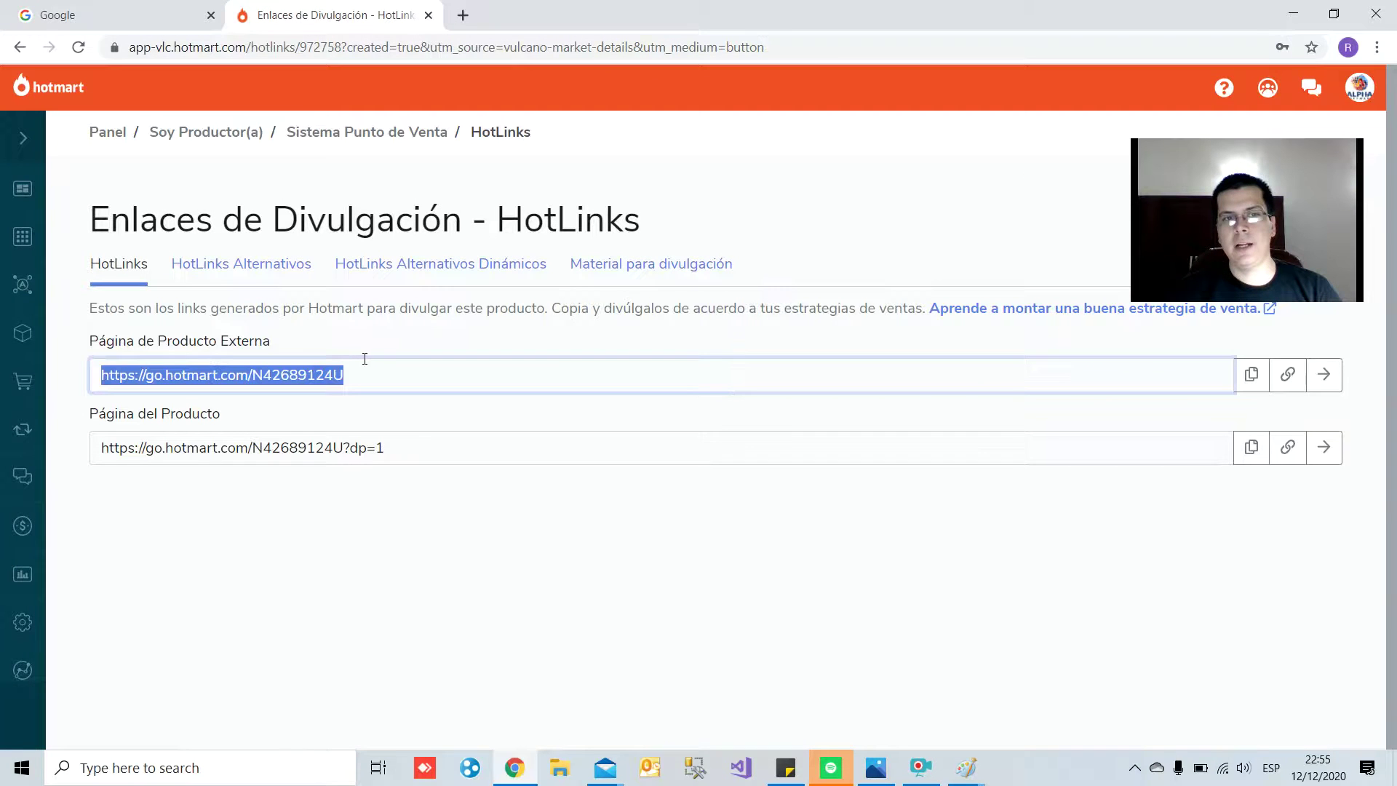
pyautogui.click(368, 366)
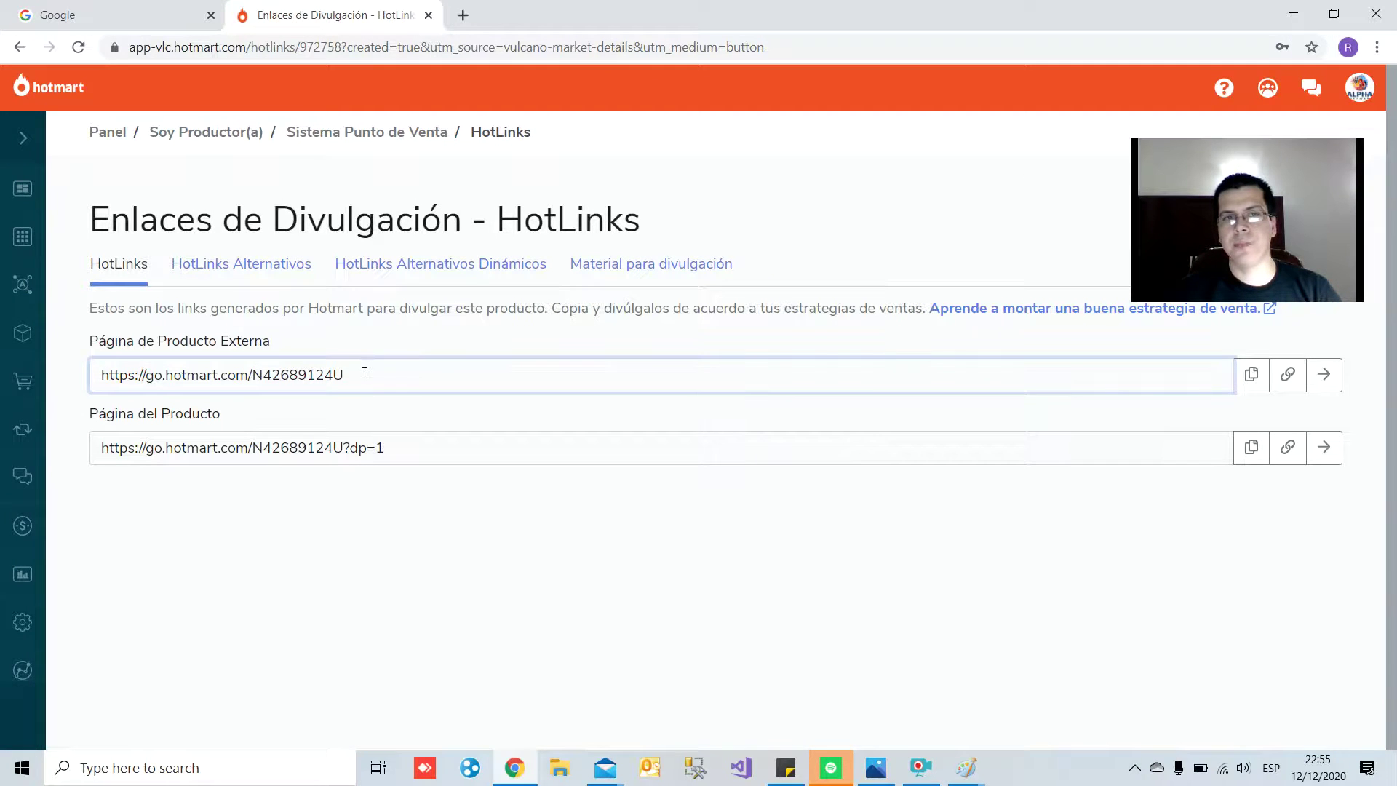
# Step: Open the external sales page of Sistema Punto de Venta, look through its contents, and return to the HotLinks page
pyautogui.click(1324, 375)
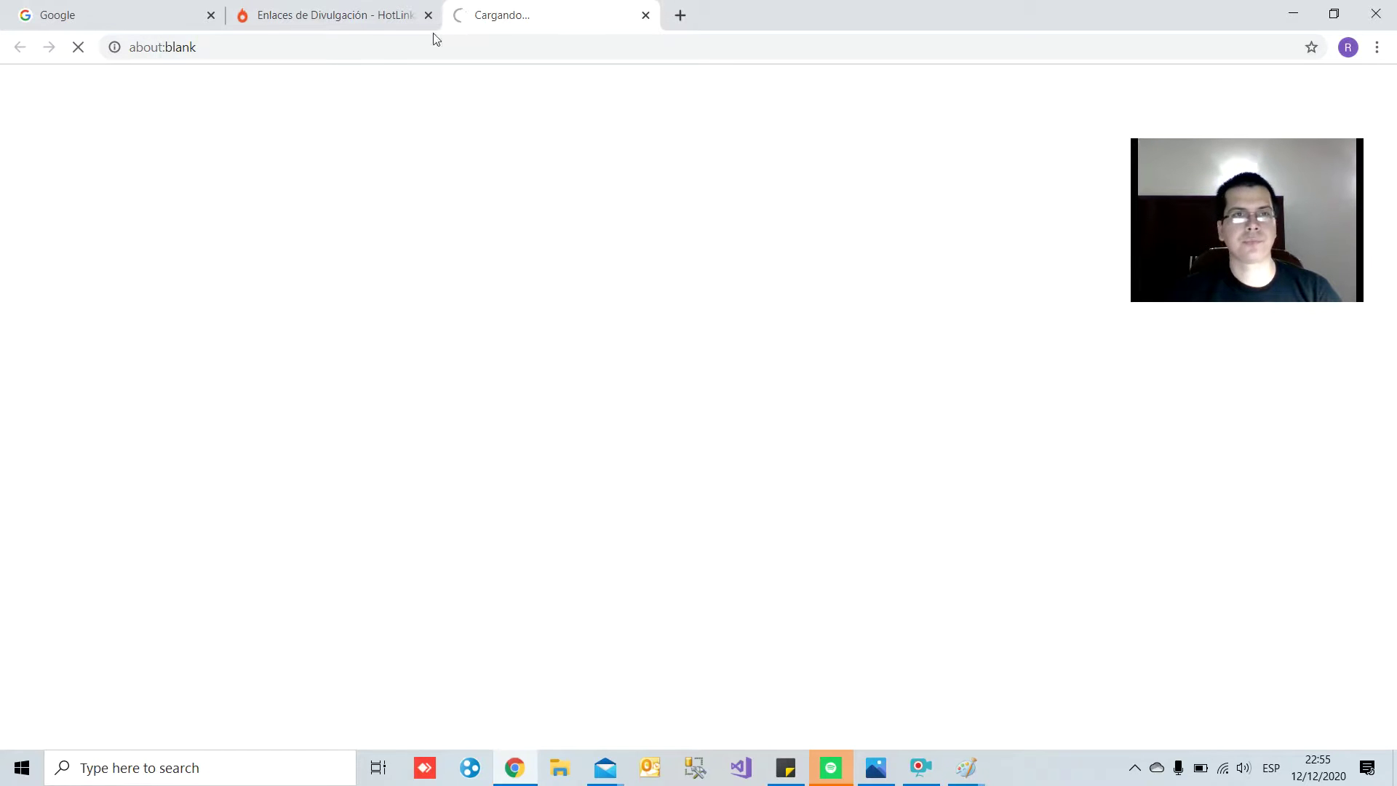
pyautogui.click(921, 767)
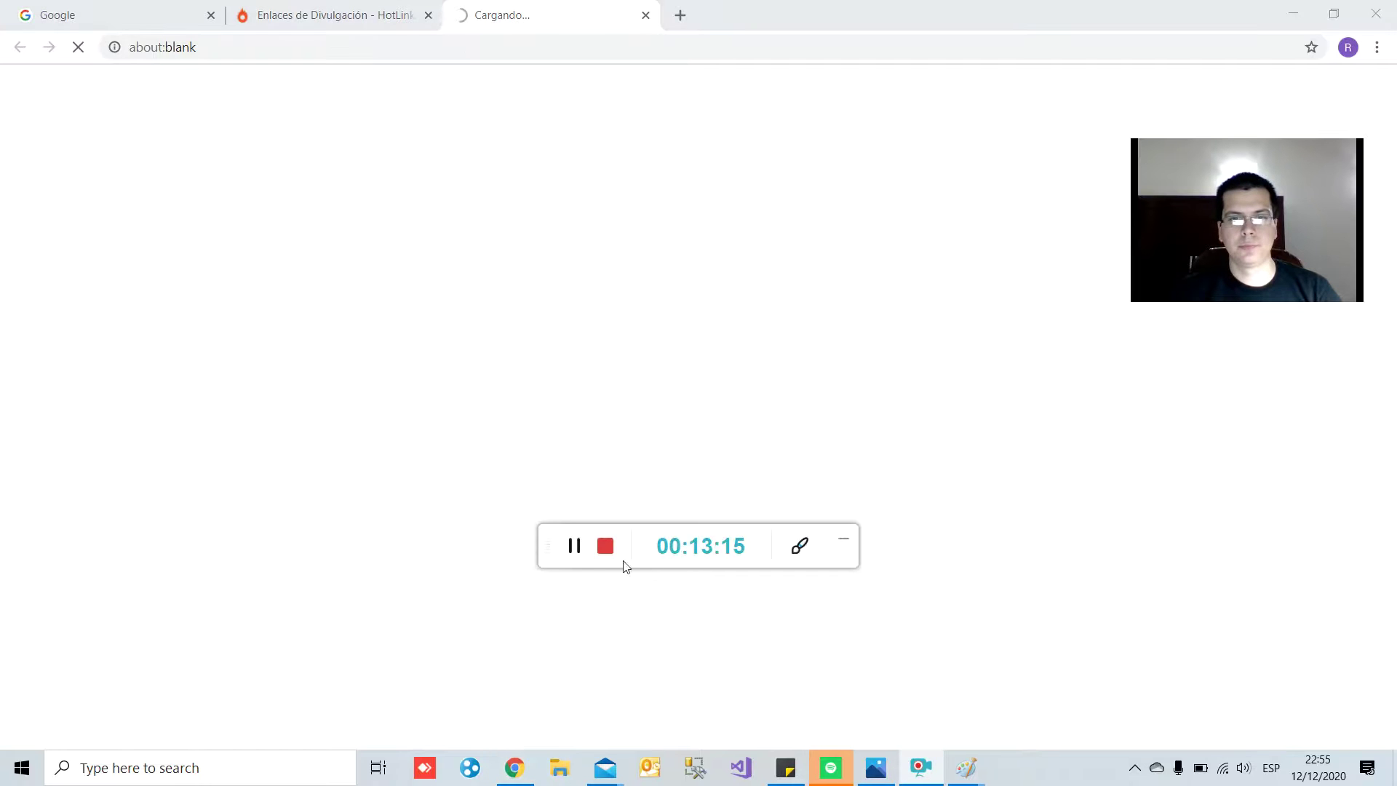
pyautogui.click(843, 539)
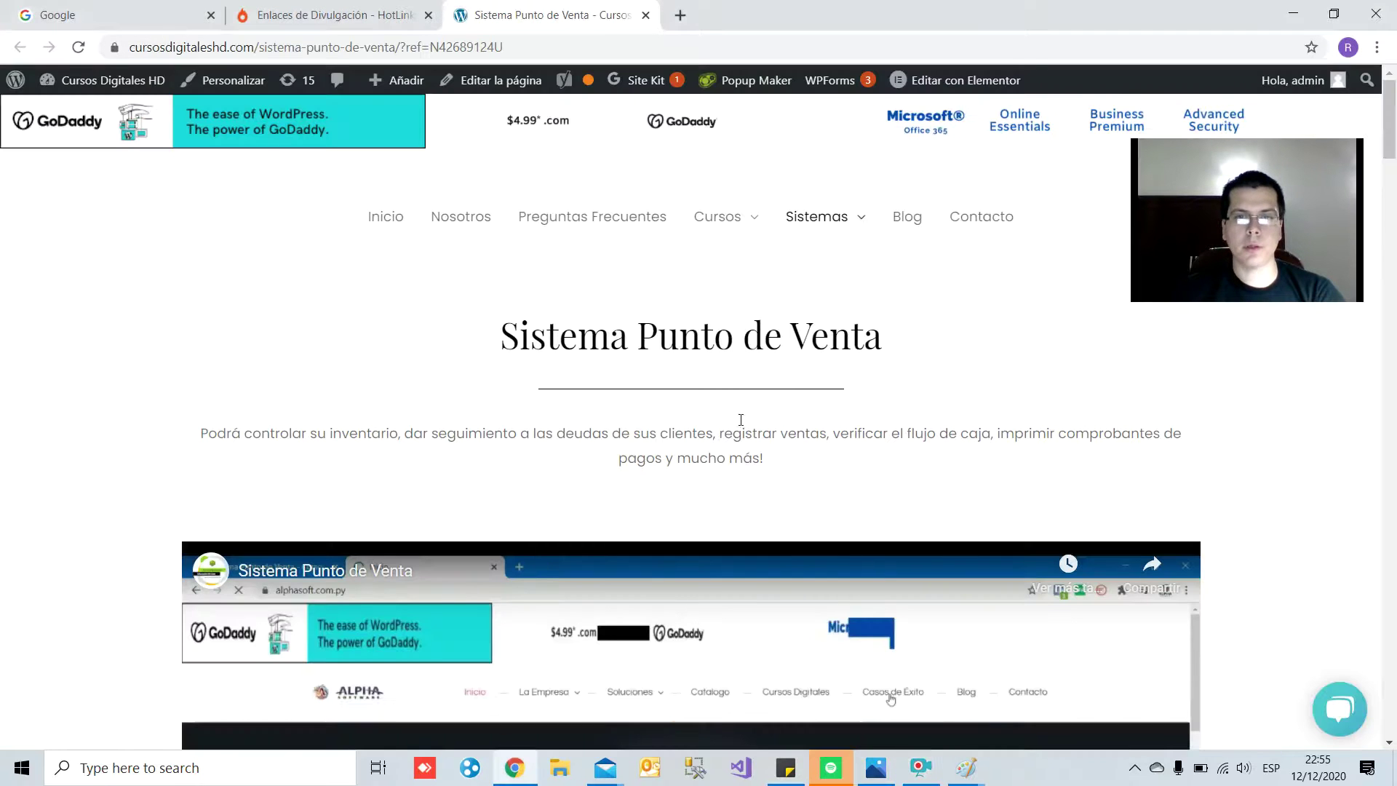
pyautogui.scroll(-20, 739, 406)
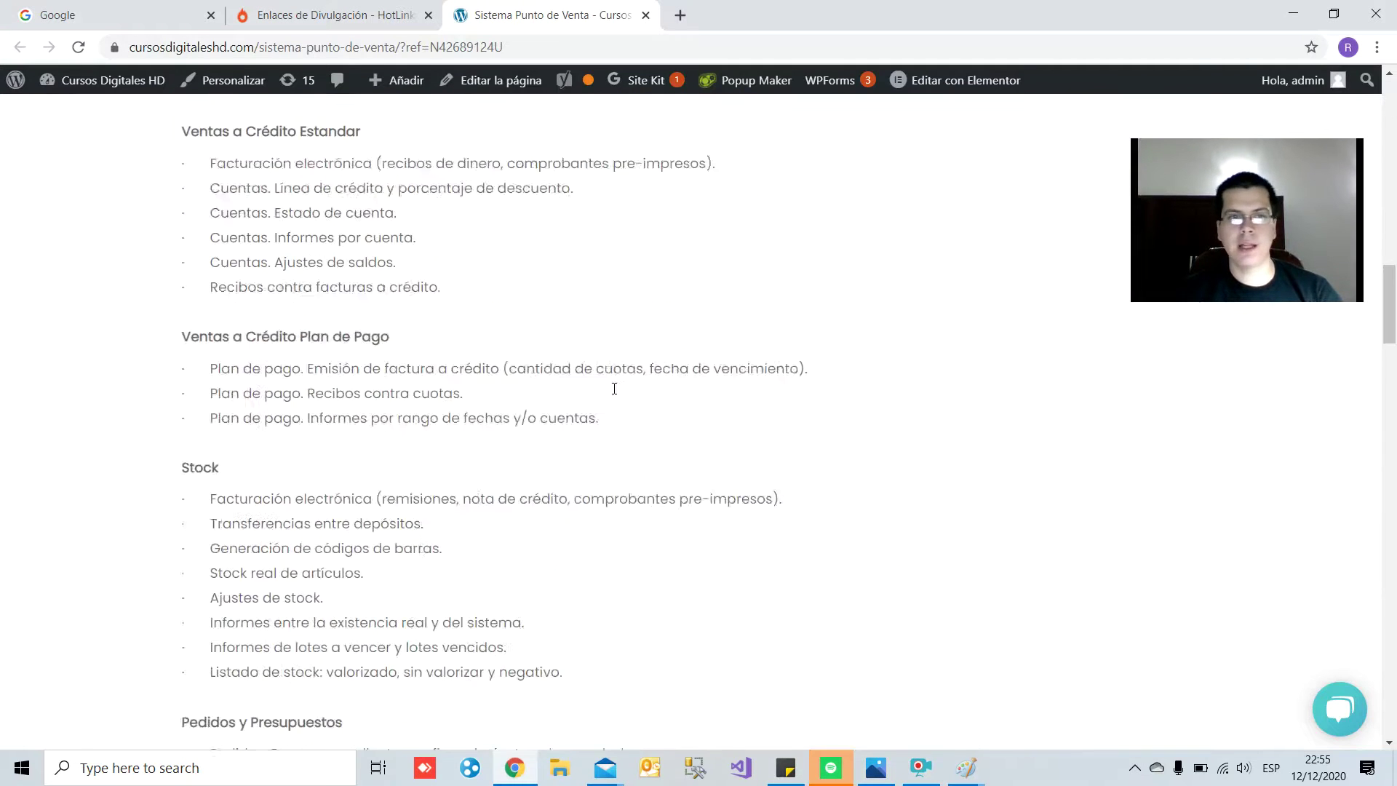
pyautogui.scroll(-20, 594, 396)
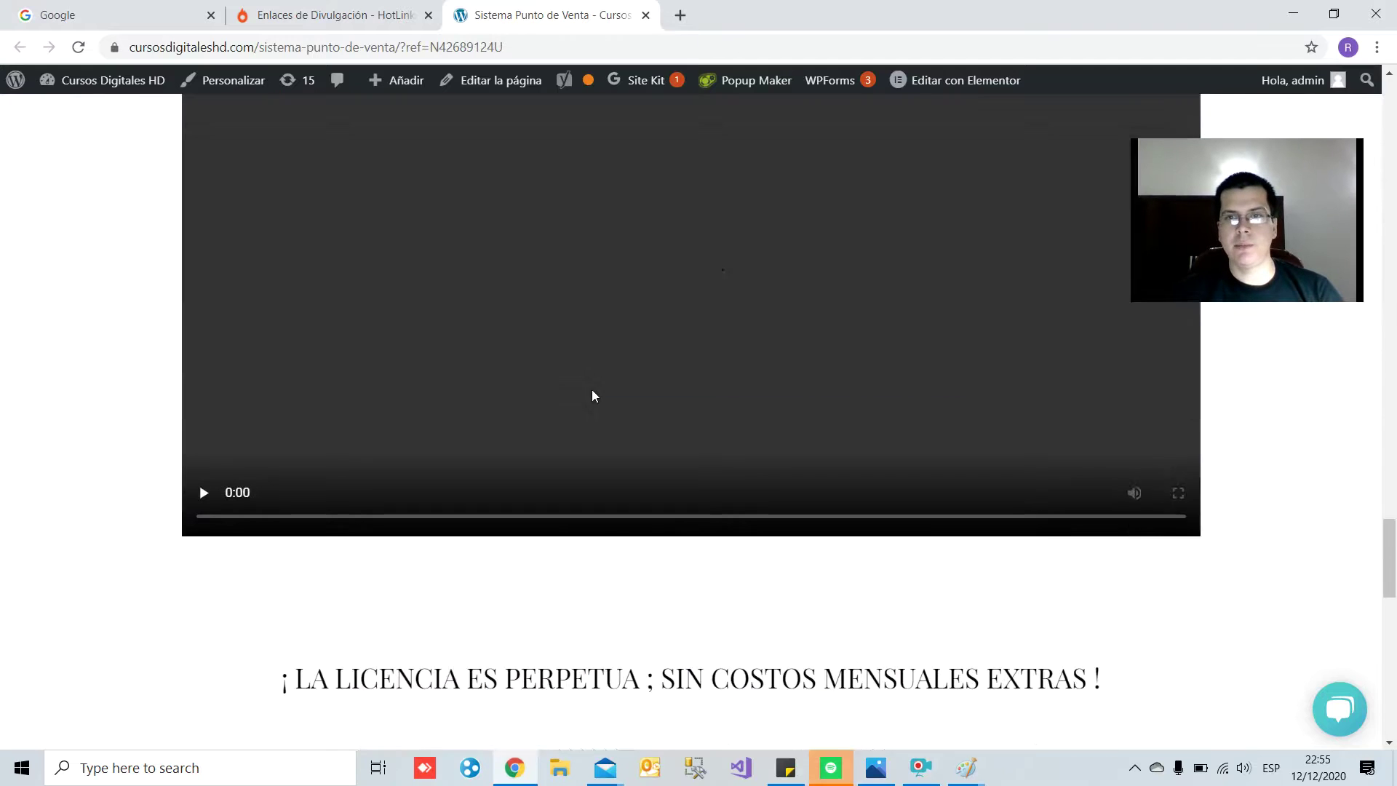
pyautogui.scroll(14, 595, 396)
pyautogui.scroll(-18, 595, 395)
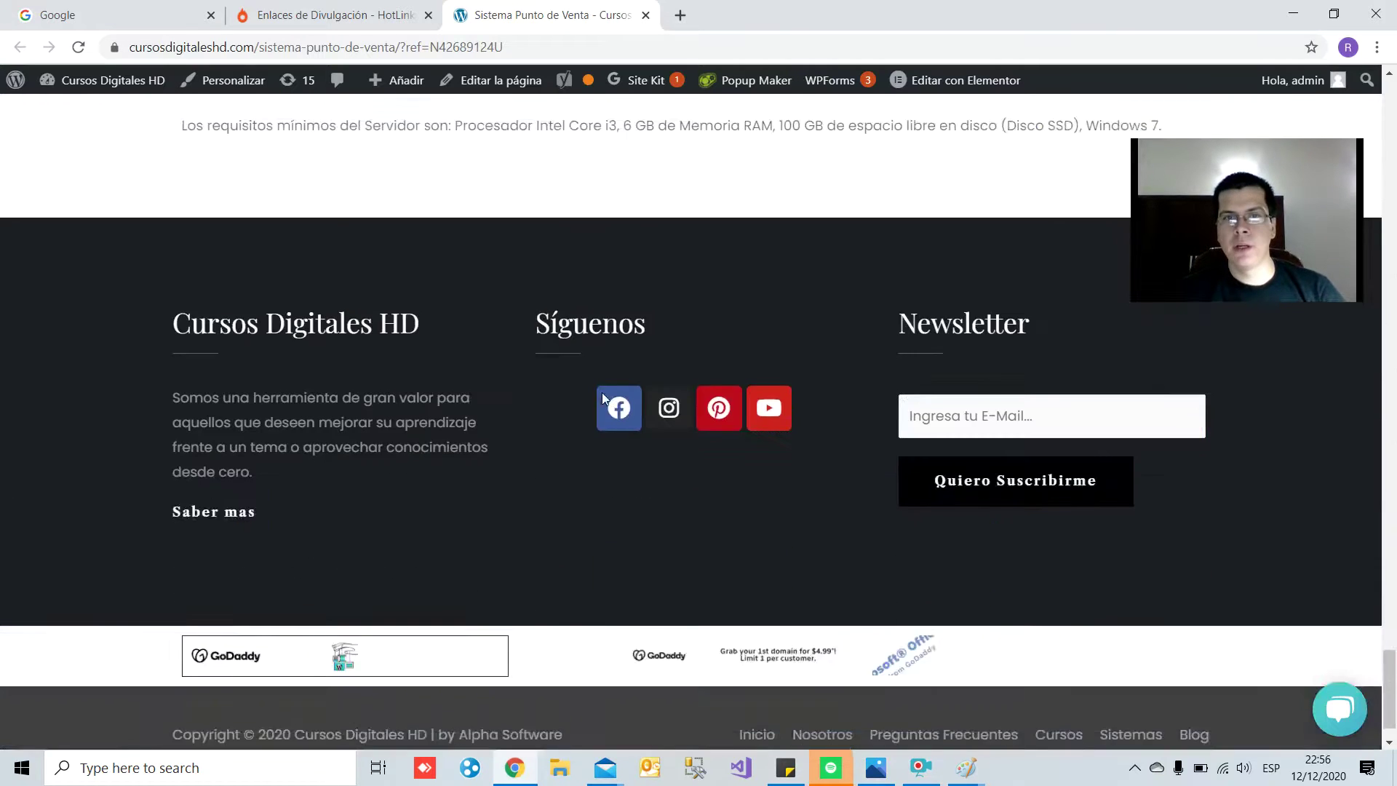
pyautogui.scroll(5, 601, 391)
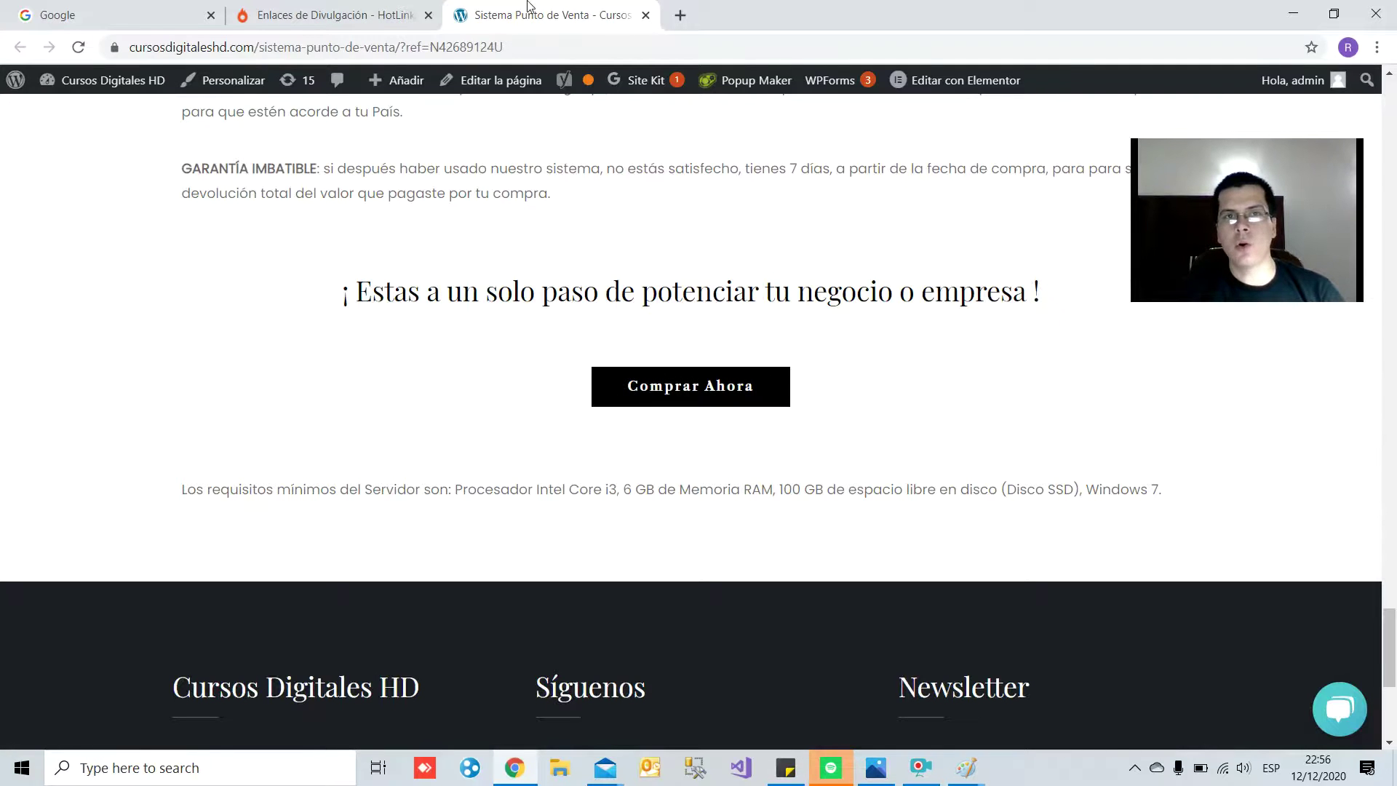
pyautogui.click(401, 7)
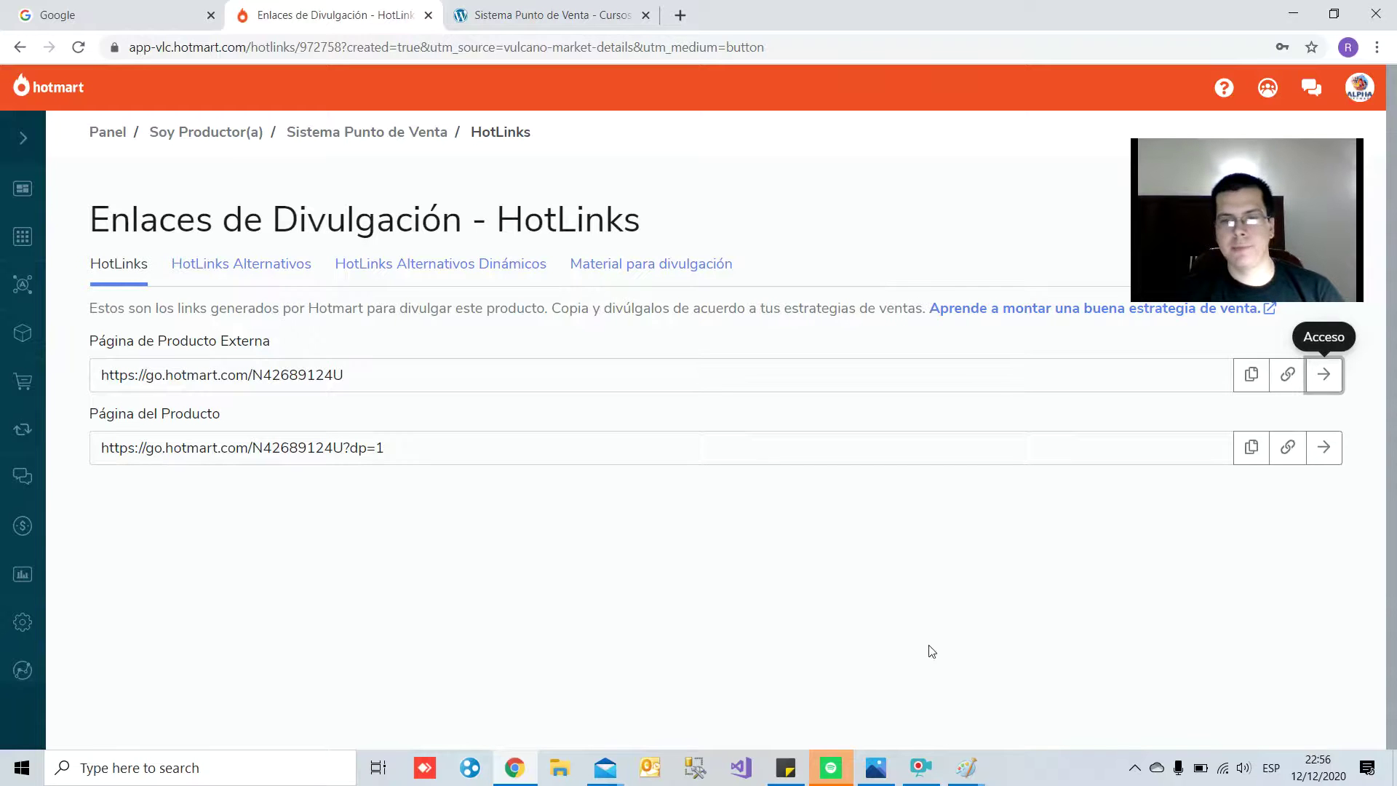
pyautogui.click(921, 768)
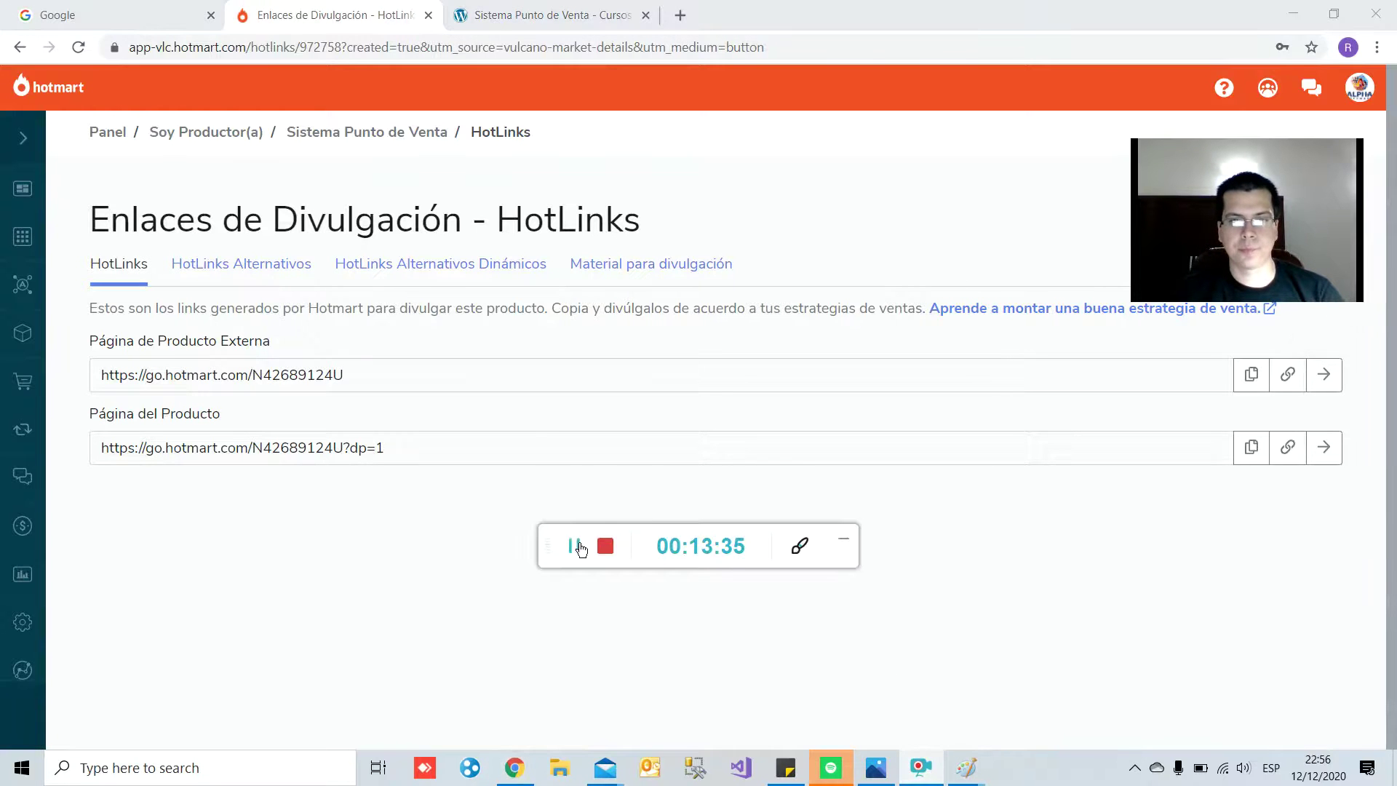
pyautogui.click(575, 545)
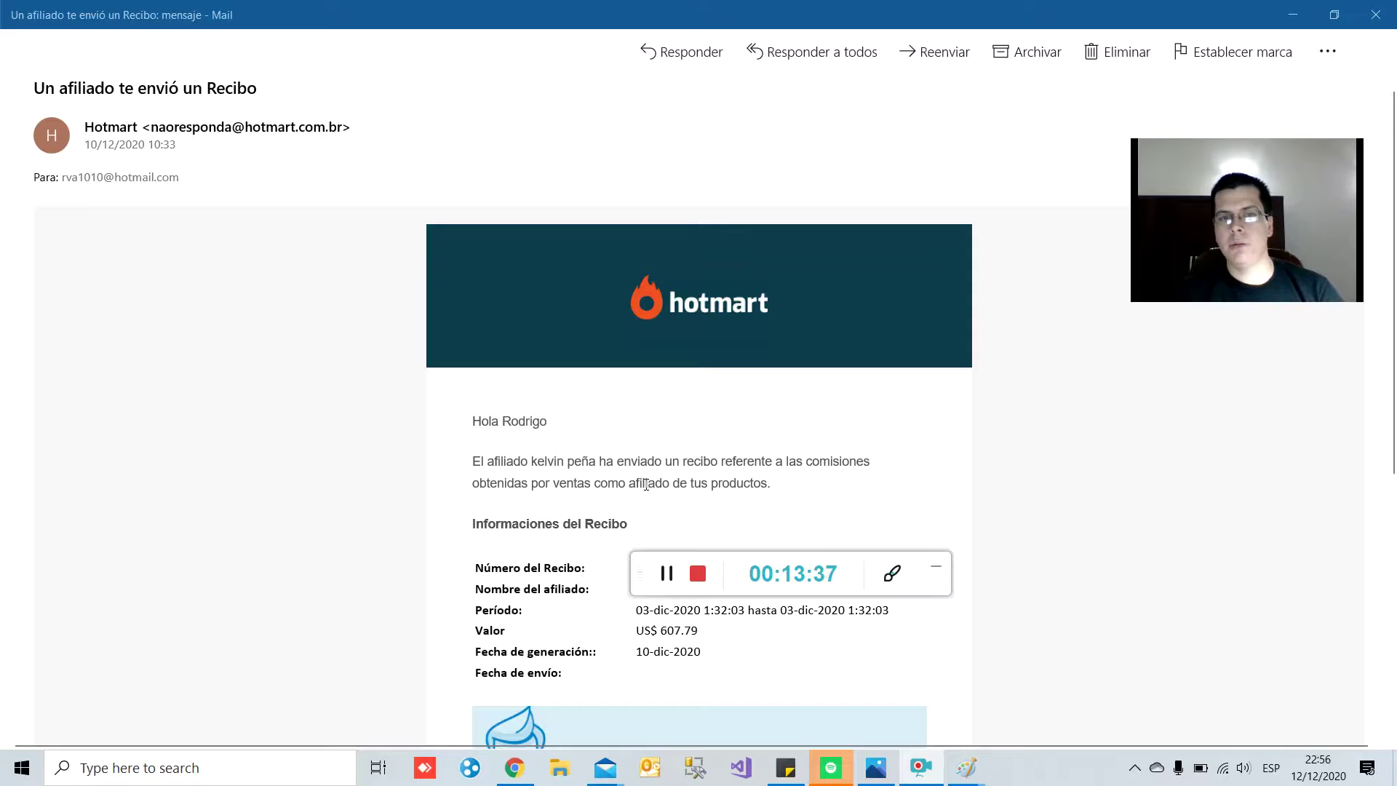